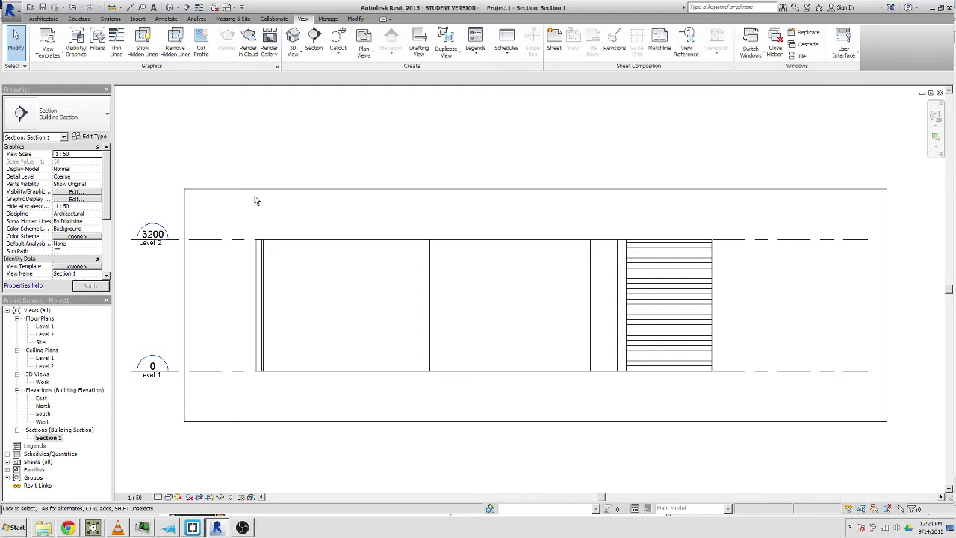
# Open the Level 2 floor plan and check its View Template property in Properties.
pyautogui.doubleClick(45, 334)
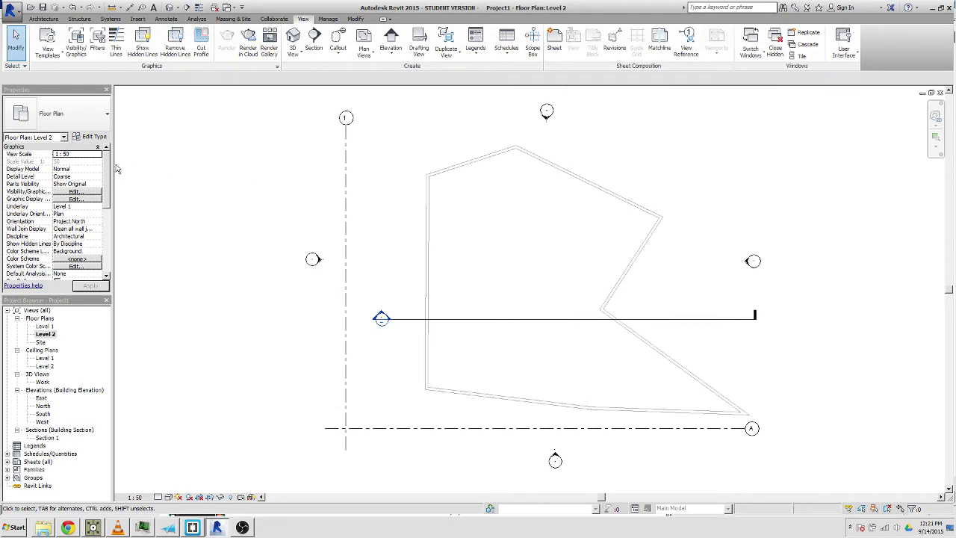
pyautogui.scroll(-1, 108, 182)
pyautogui.scroll(-4, 108, 181)
pyautogui.scroll(4, 105, 187)
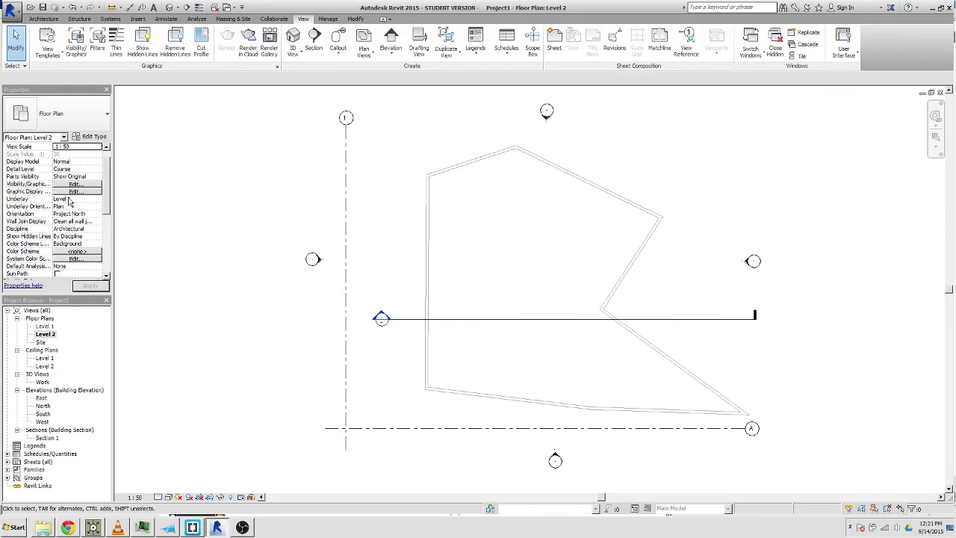
pyautogui.scroll(-5, 105, 184)
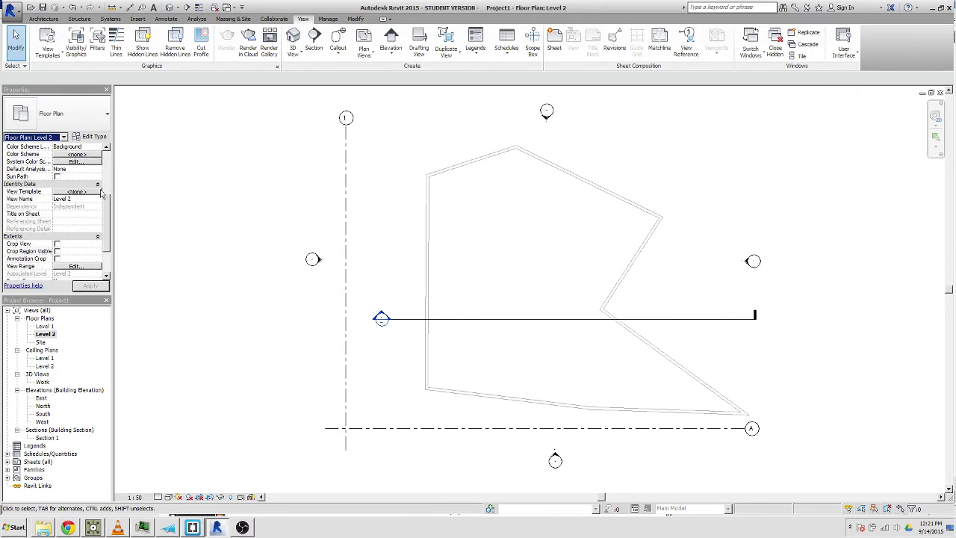
pyautogui.scroll(5, 103, 194)
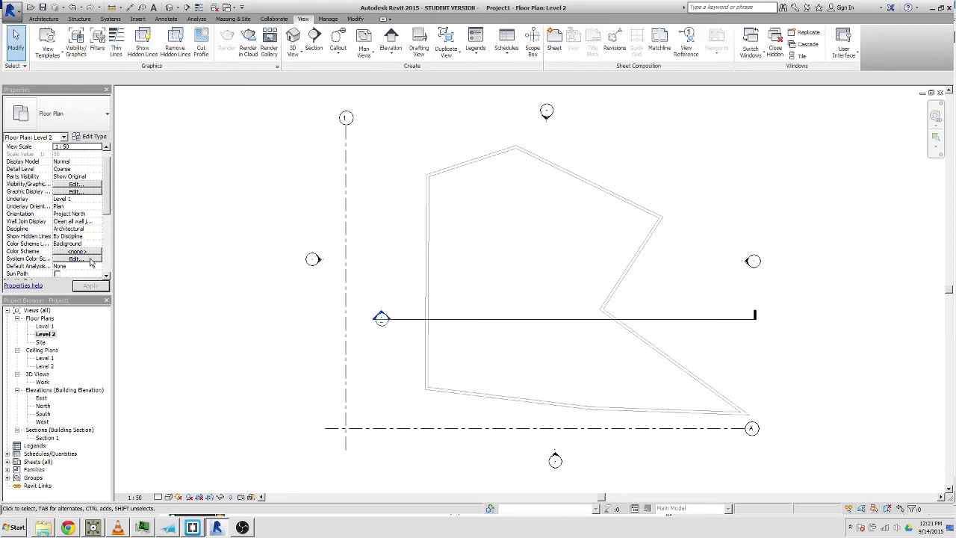
pyautogui.scroll(-5, 107, 258)
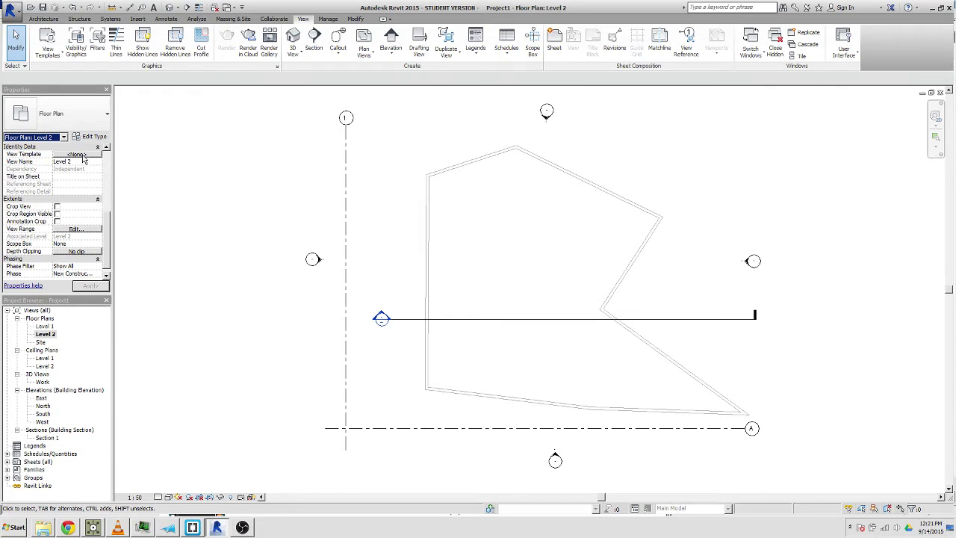
pyautogui.scroll(5, 106, 209)
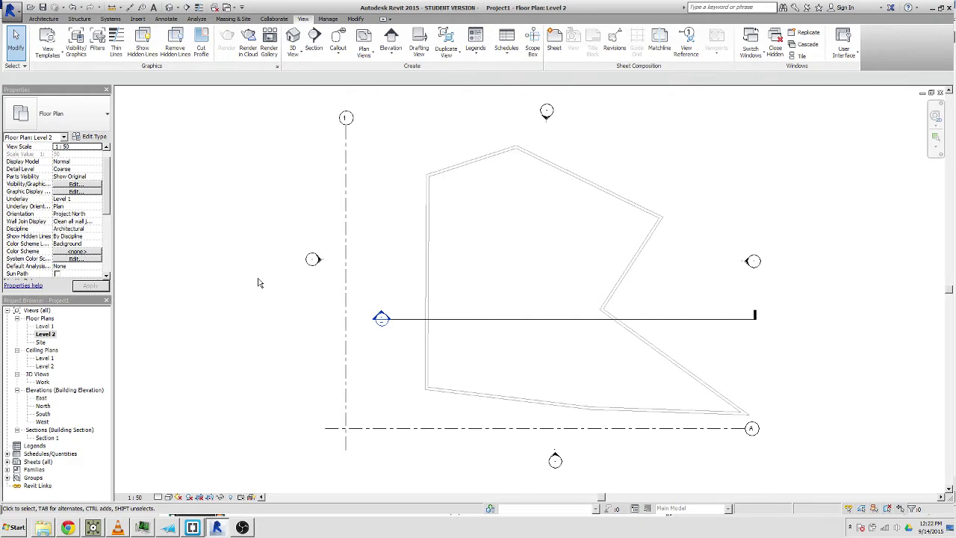
# Open the Level 1 floor plan and list the View Templates options on the View tab.
pyautogui.click(45, 326)
pyautogui.doubleClick(45, 326)
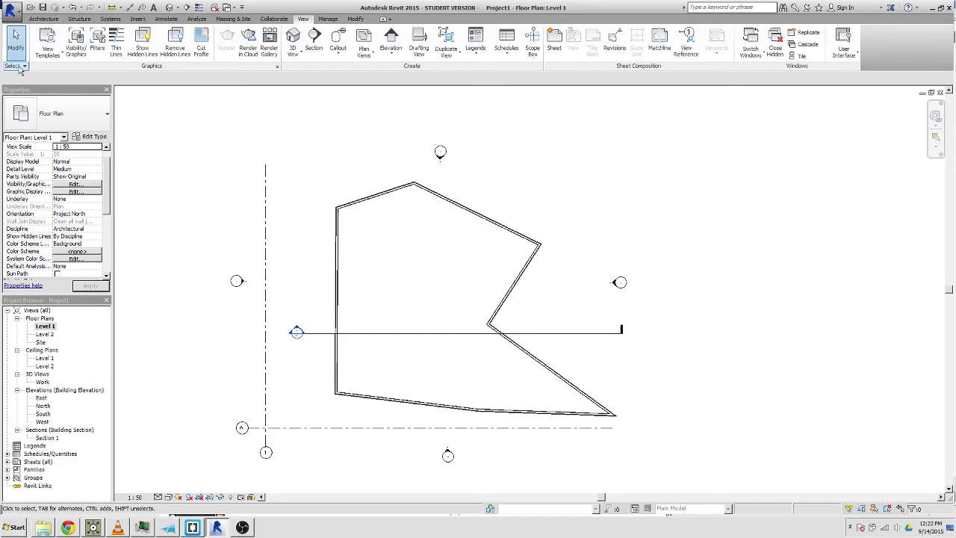
pyautogui.click(42, 18)
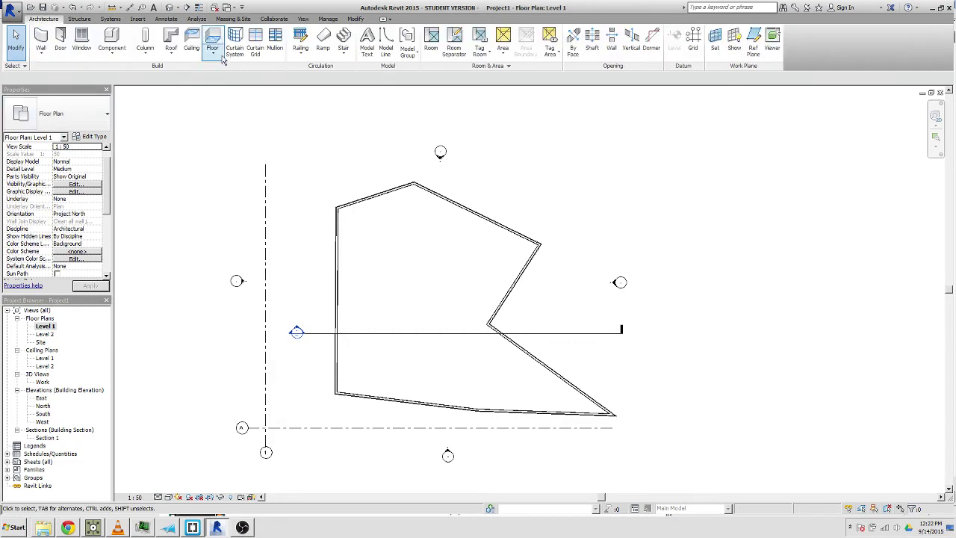
pyautogui.click(303, 19)
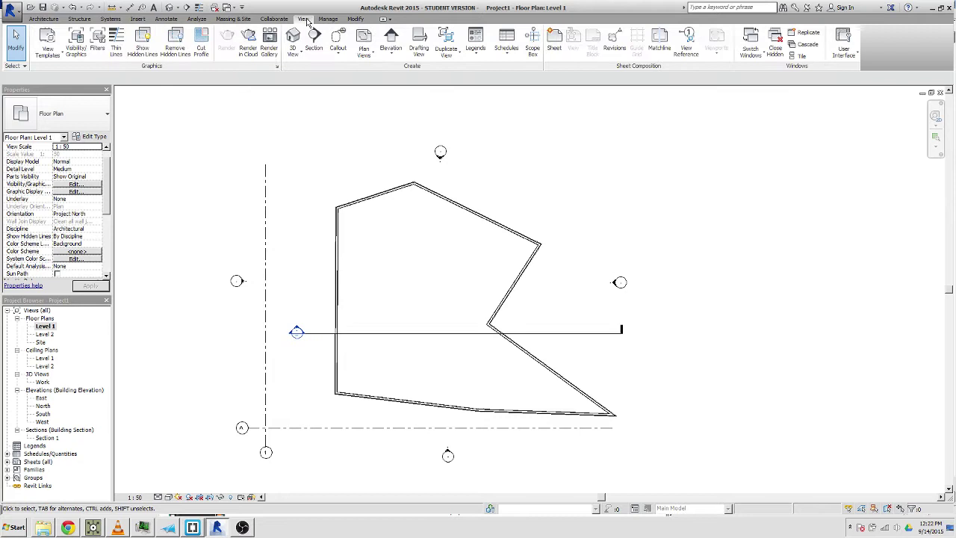
pyautogui.click(59, 57)
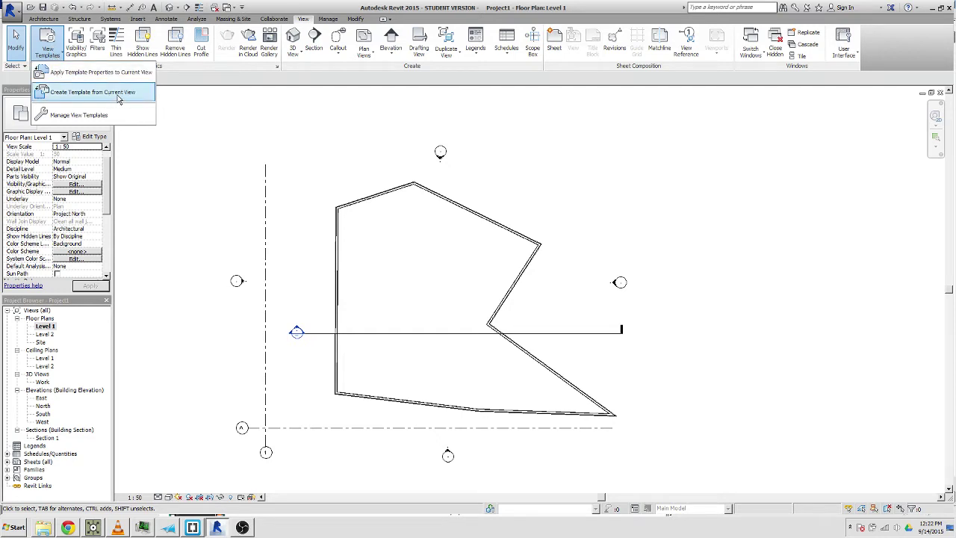
# Create a view template from the current view named 'Test Template 1'.
pyautogui.click(92, 91)
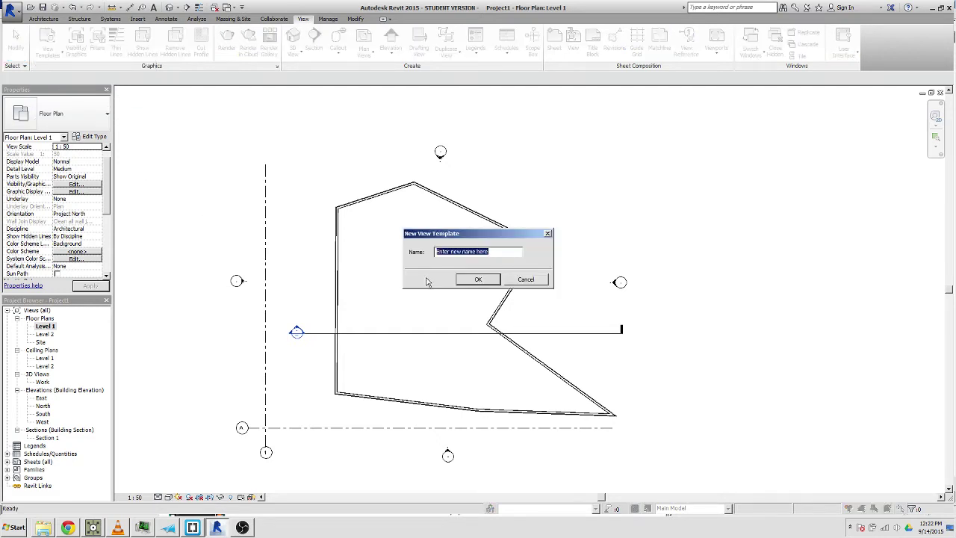
pyautogui.write('Test Template 1')
pyautogui.click(475, 281)
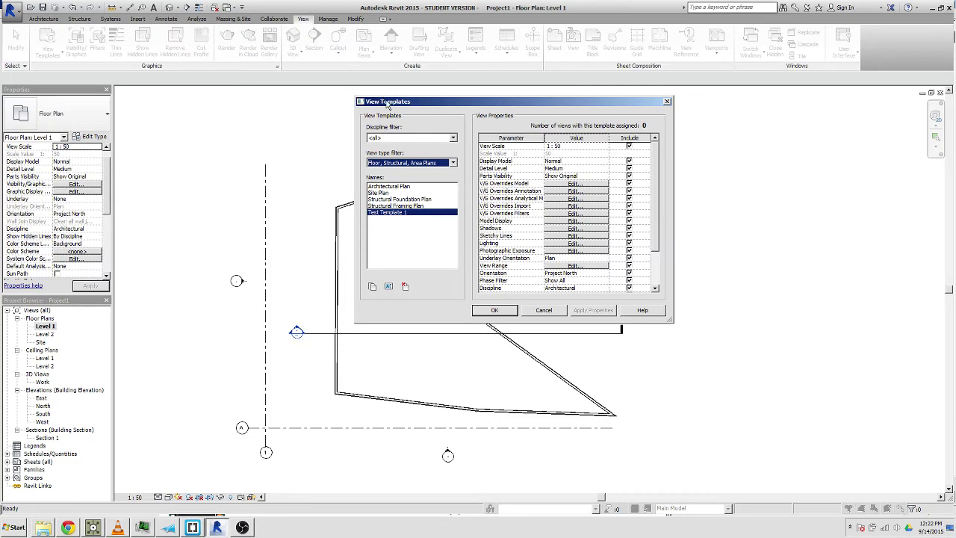
# Filter View Templates to <all>, keep Test Template 1 selected, and confirm with OK.
pyautogui.moveTo(425, 104); pyautogui.dragTo(366, 123)
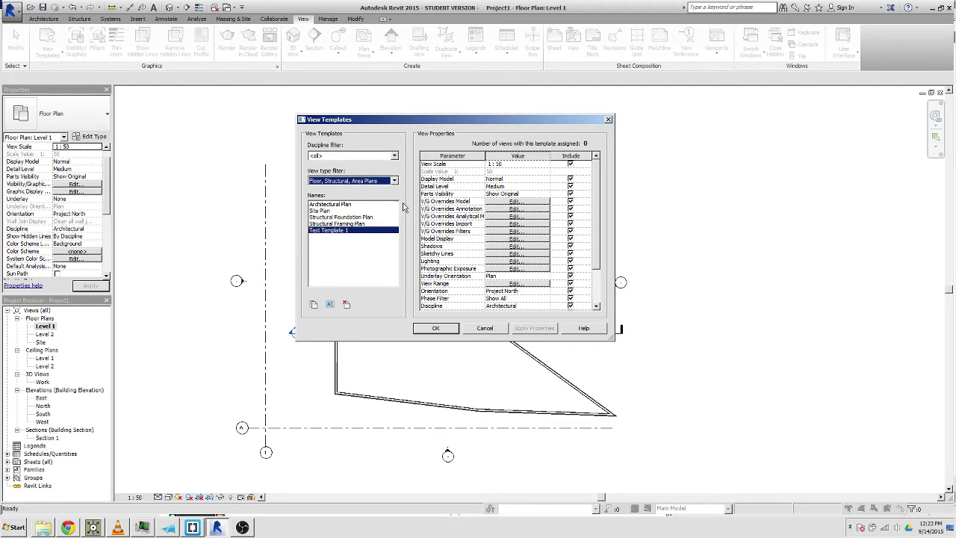
pyautogui.click(394, 182)
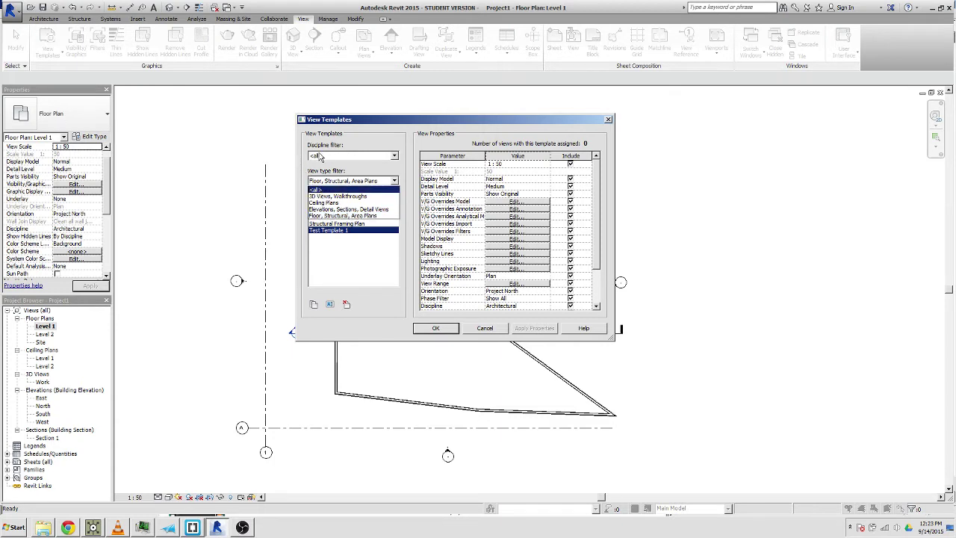
pyautogui.click(319, 189)
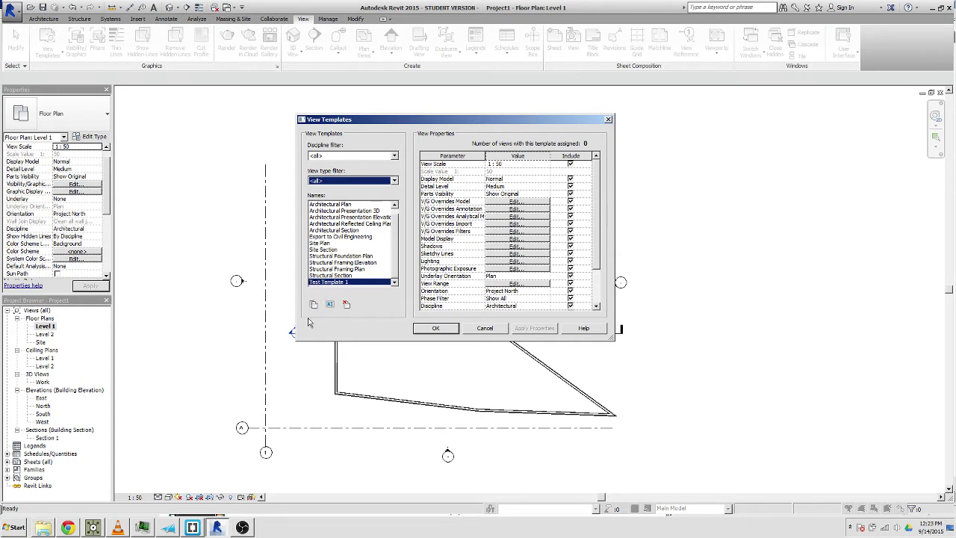
pyautogui.click(328, 282)
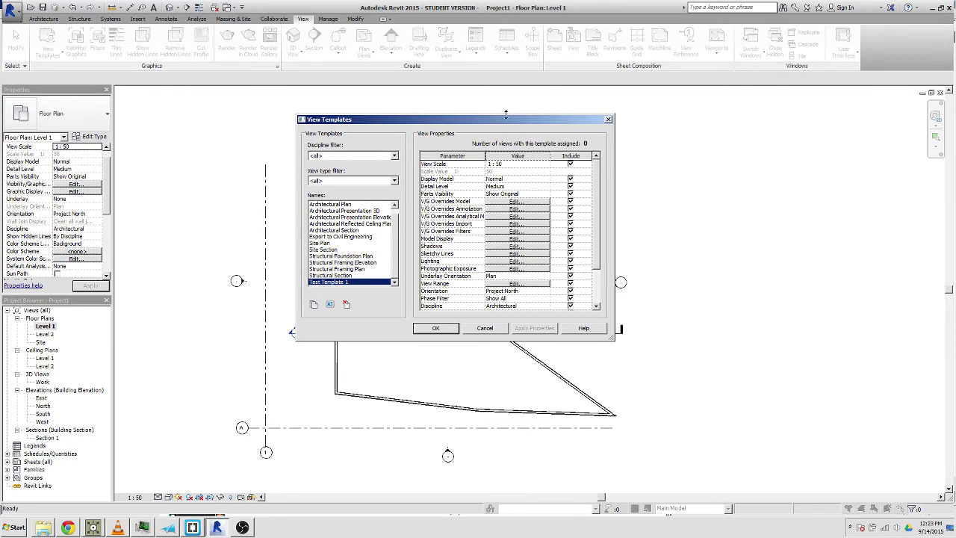
pyautogui.moveTo(507, 121); pyautogui.dragTo(409, 99)
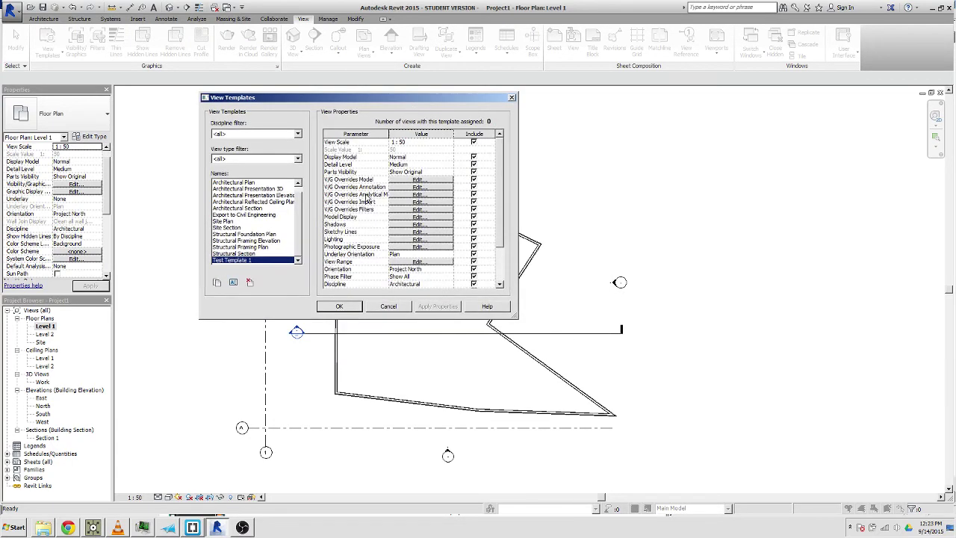
pyautogui.click(345, 307)
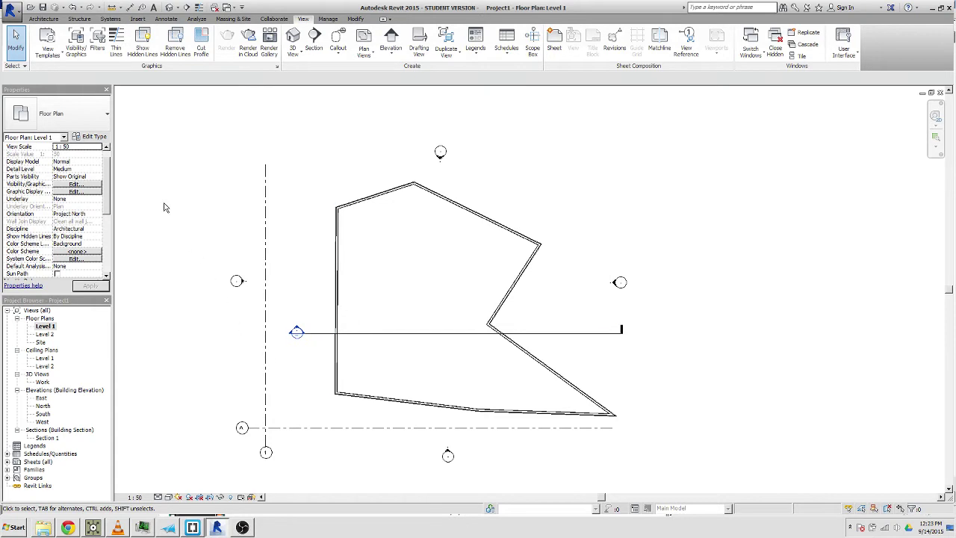
# Assign Test Template 1 as the view template for the Level 1 floor plan.
pyautogui.moveTo(109, 196); pyautogui.dragTo(110, 244)
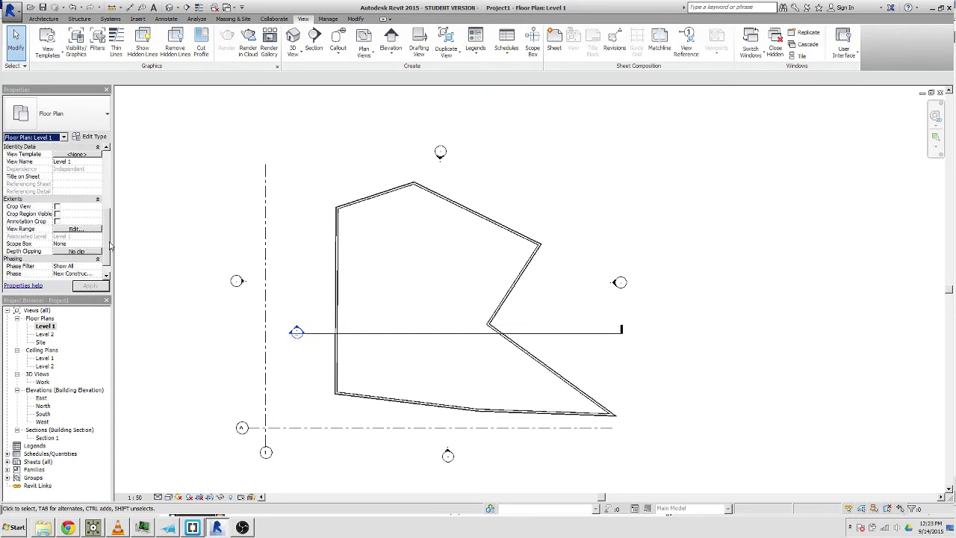
pyautogui.scroll(5, 109, 244)
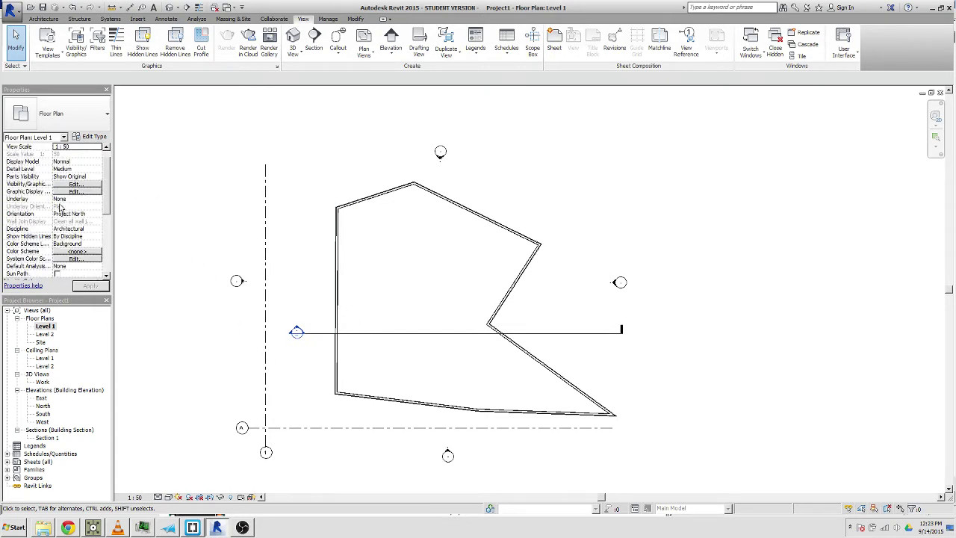
pyautogui.click(46, 327)
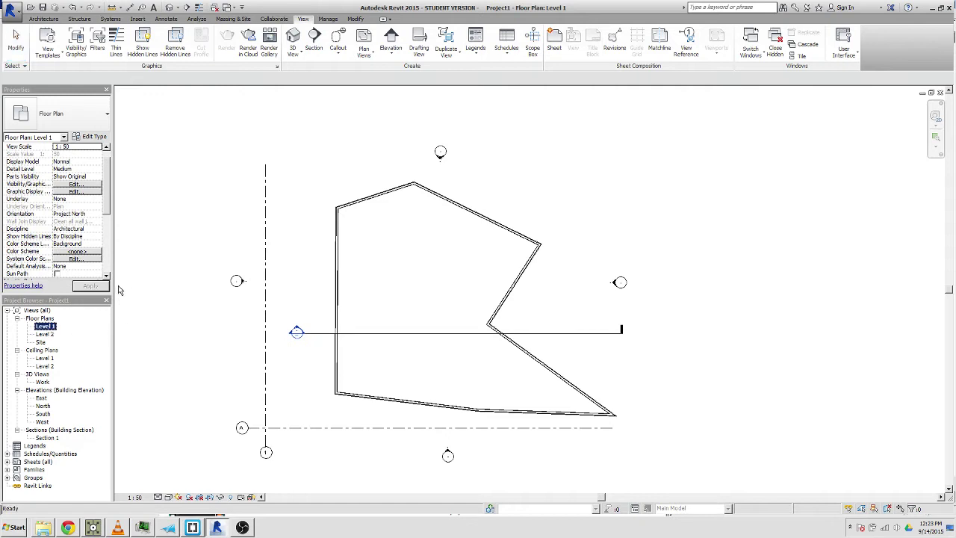
pyautogui.scroll(-5, 108, 254)
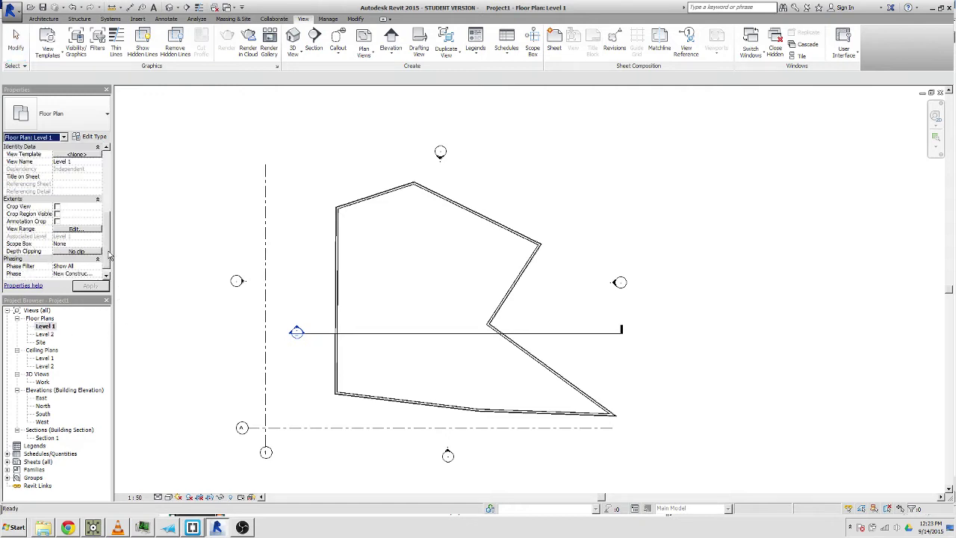
pyautogui.click(63, 155)
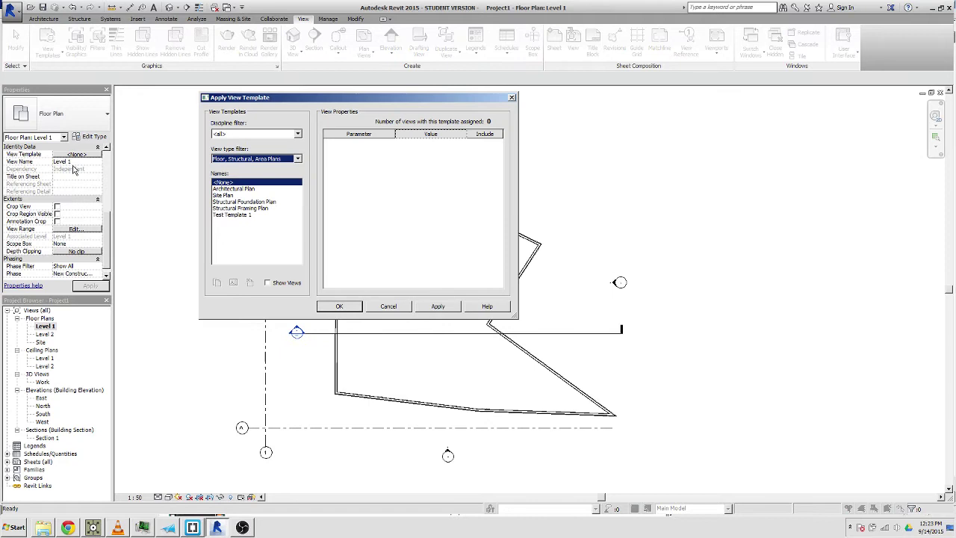
pyautogui.click(231, 215)
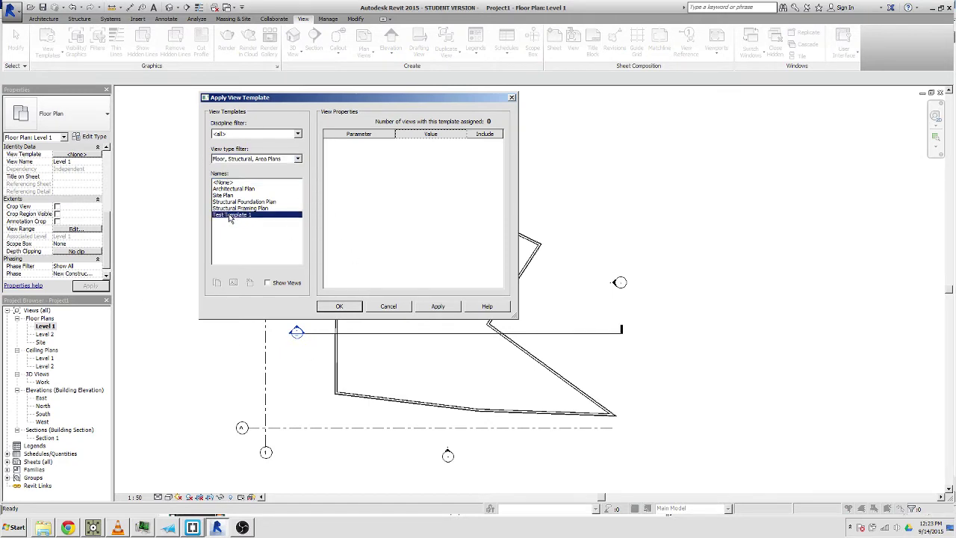
pyautogui.click(339, 308)
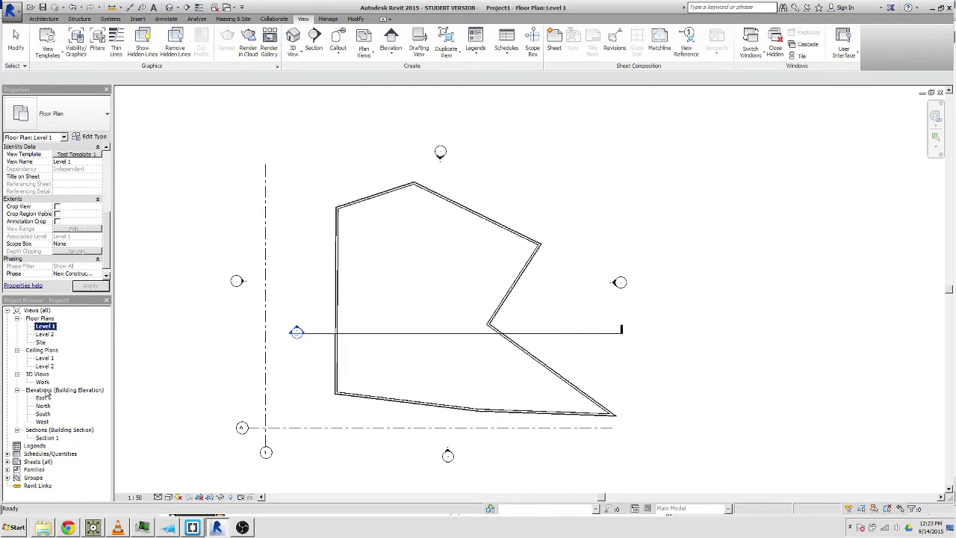
# Open Section 1 and assign Test Template 1 with the view type filter at <all>.
pyautogui.doubleClick(46, 439)
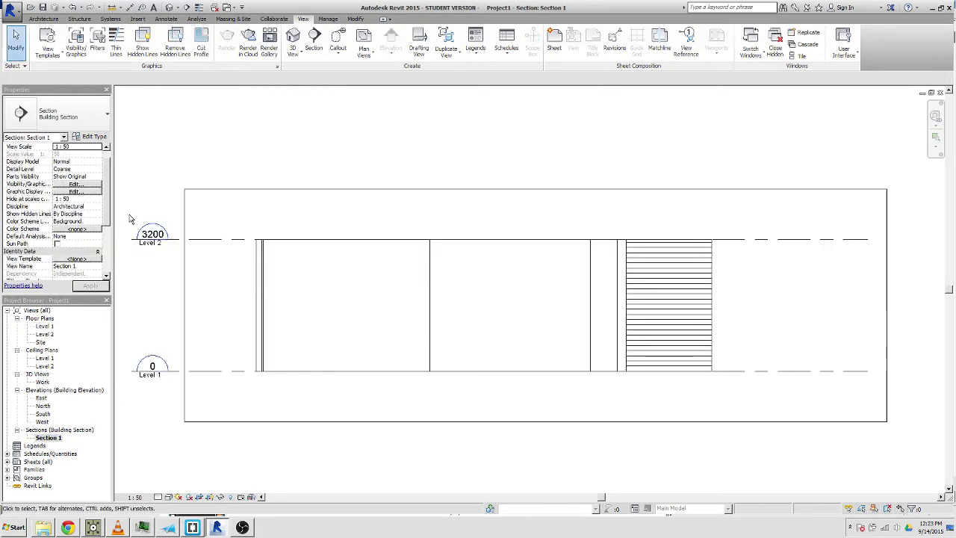
pyautogui.click(68, 258)
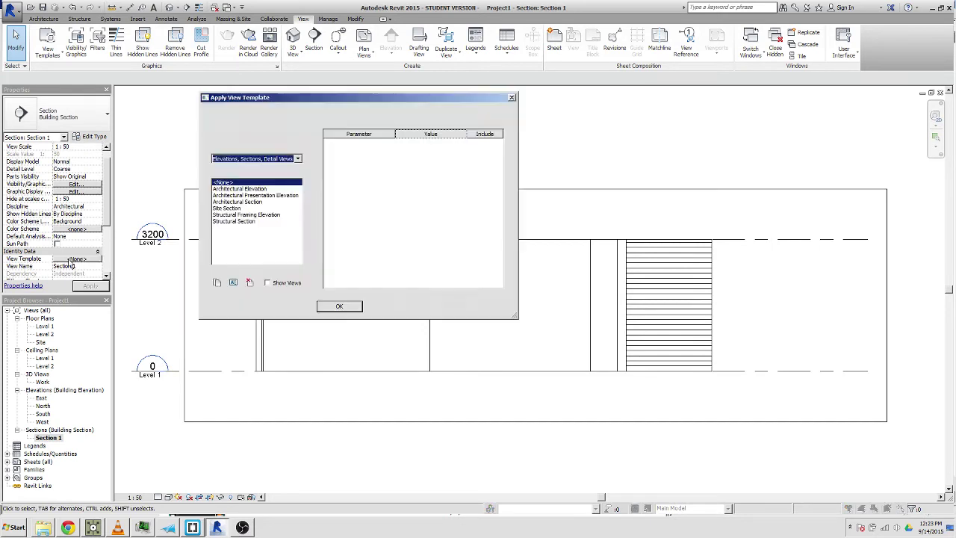
pyautogui.click(246, 159)
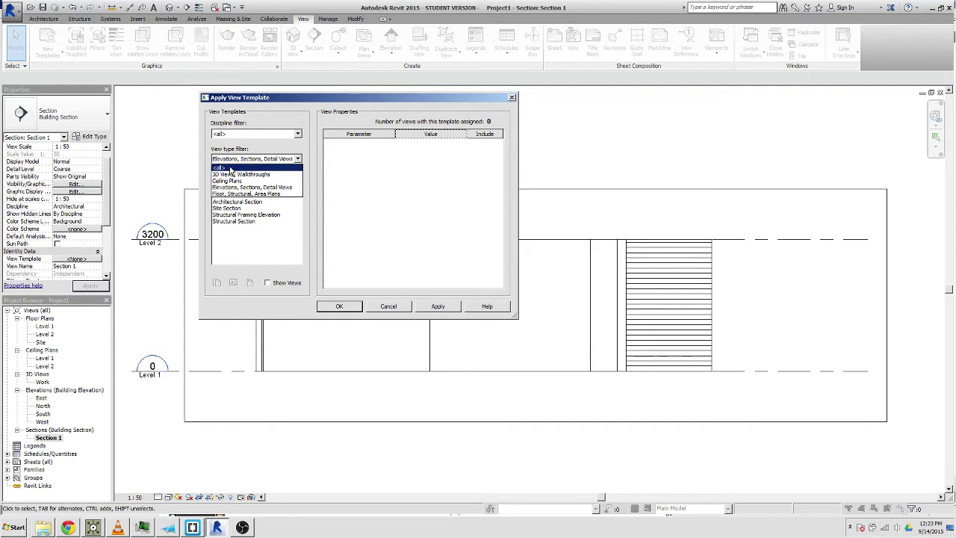
pyautogui.click(231, 168)
pyautogui.scroll(-1, 298, 217)
pyautogui.click(253, 260)
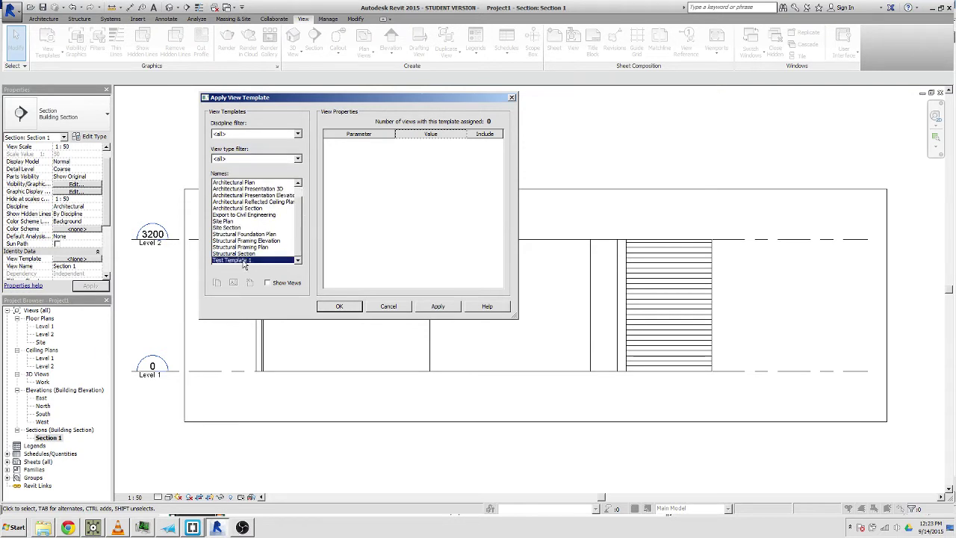
pyautogui.click(336, 306)
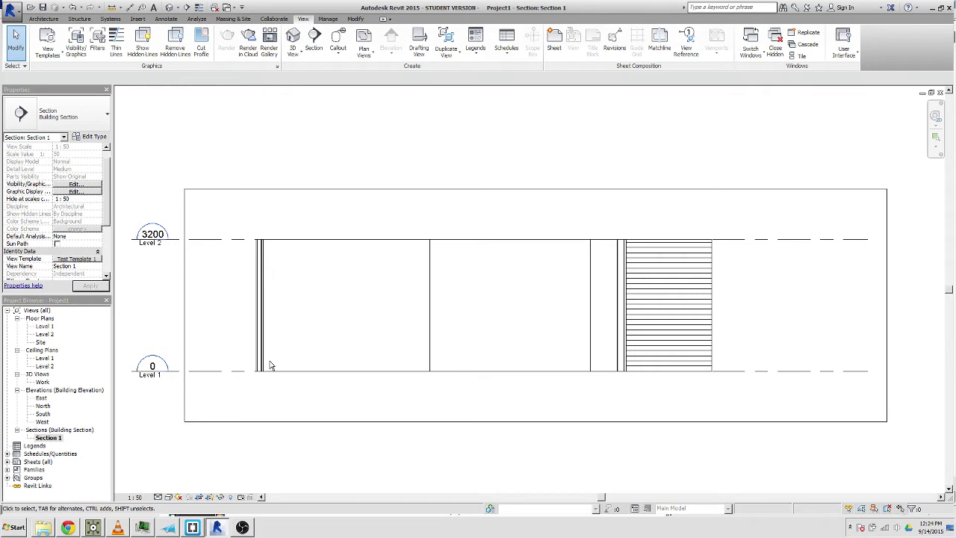
# Uncheck Include for View Scale in Test Template 1 and apply the change to Section 1.
pyautogui.click(74, 258)
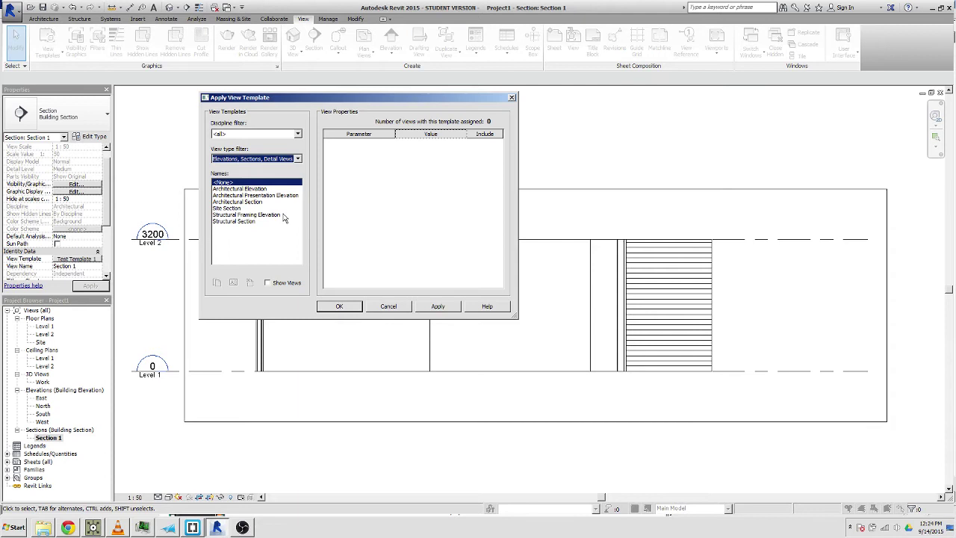
pyautogui.click(219, 162)
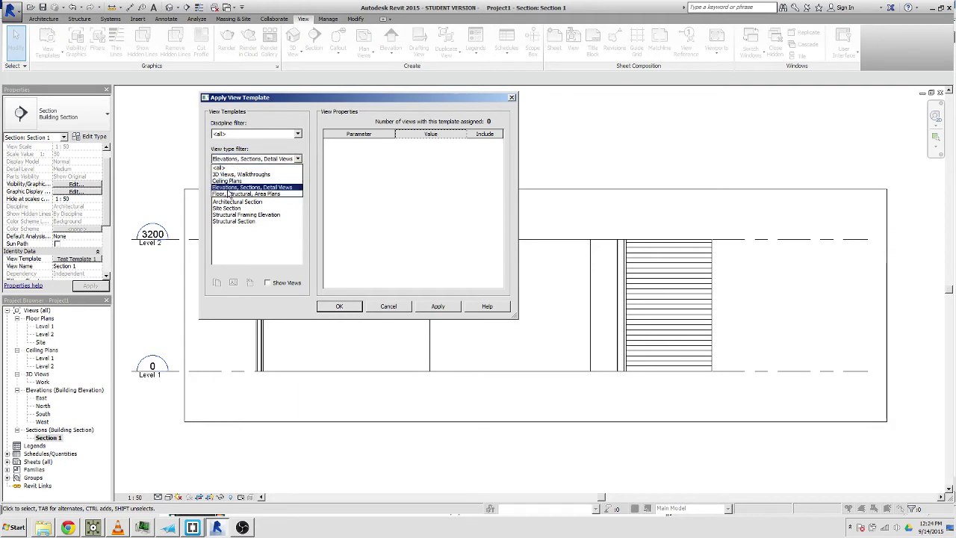
pyautogui.click(229, 168)
pyautogui.click(295, 258)
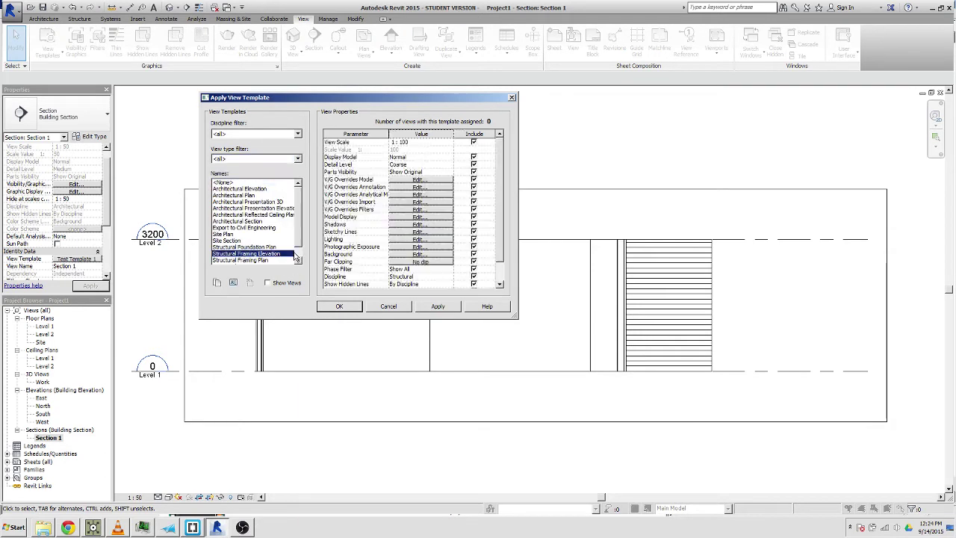
pyautogui.click(260, 263)
pyautogui.click(297, 260)
pyautogui.click(297, 260)
pyautogui.click(275, 260)
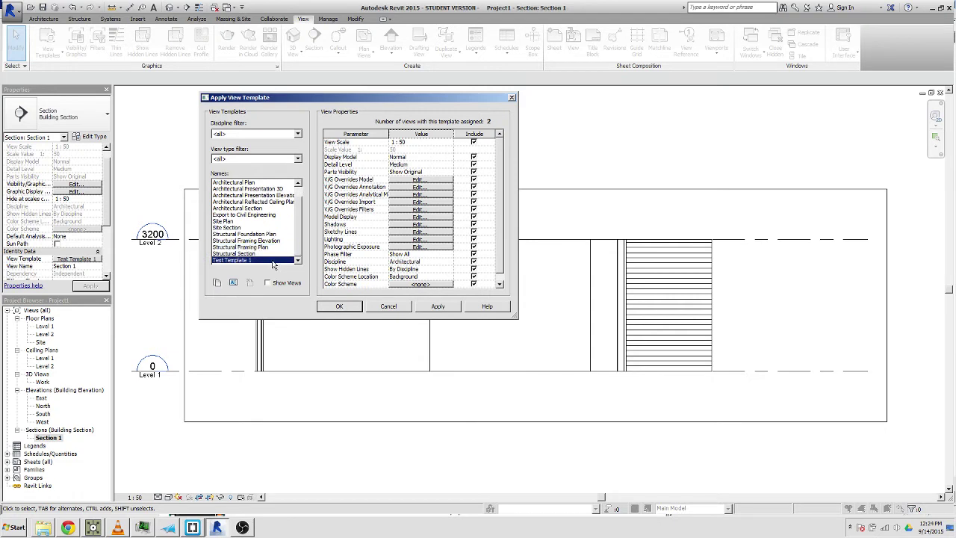
pyautogui.click(475, 143)
pyautogui.click(445, 307)
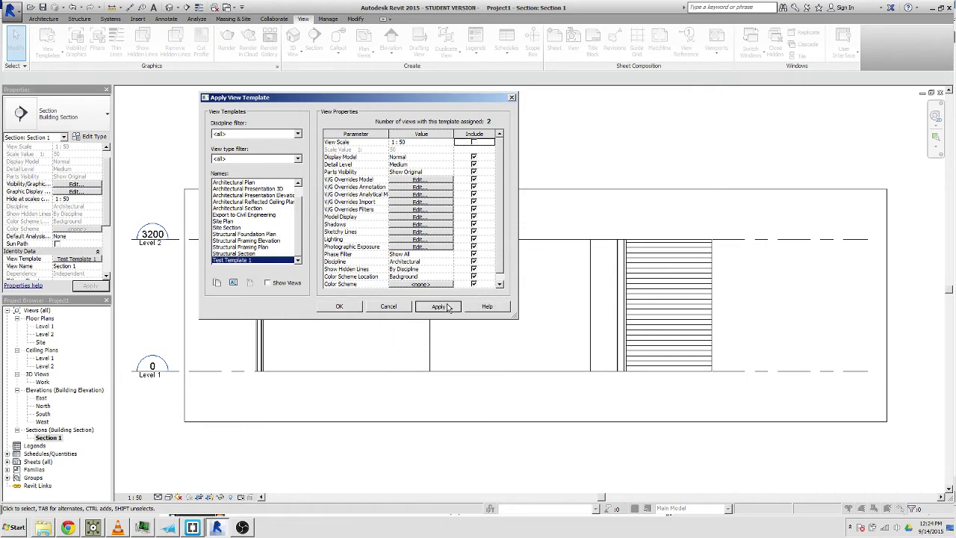
# Set Section 1's View Scale to 1 : 25 and apply it.
pyautogui.click(340, 306)
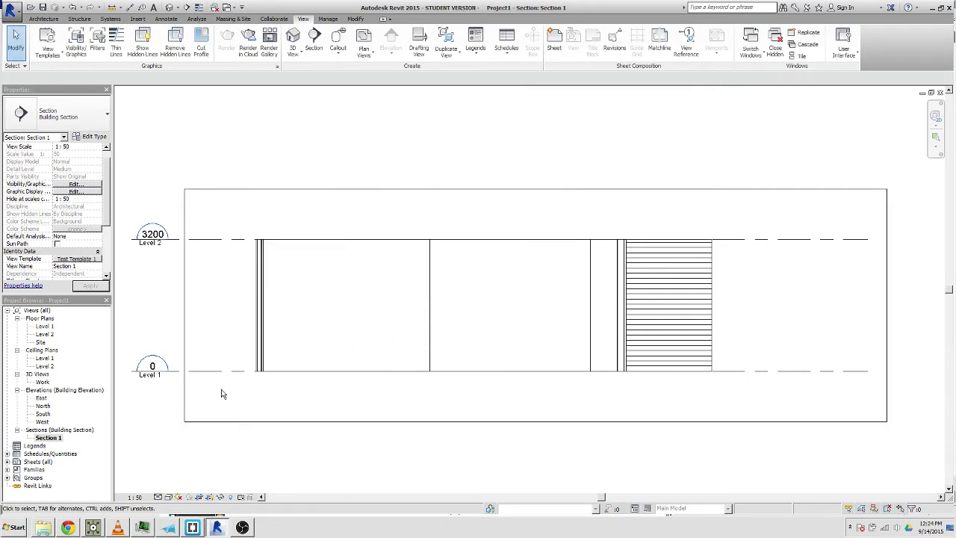
pyautogui.click(91, 137)
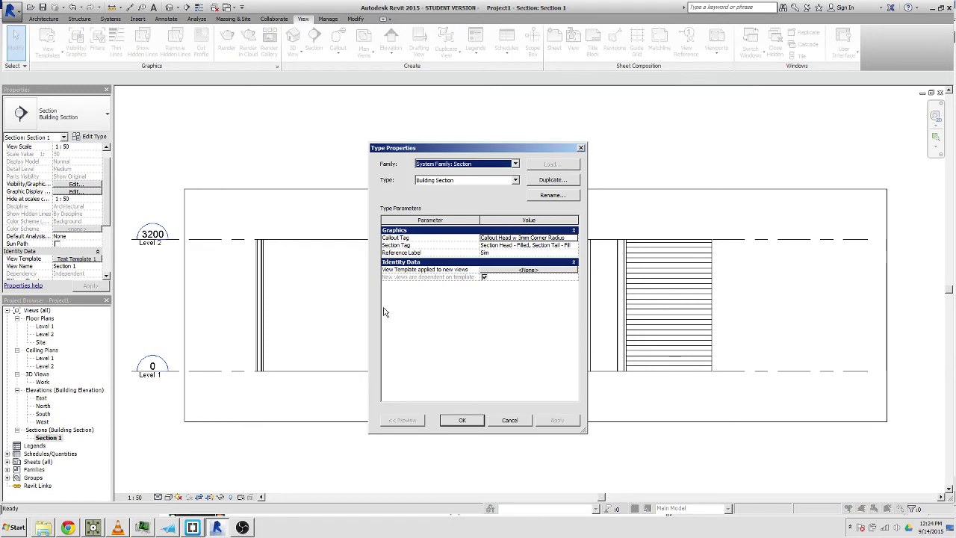
pyautogui.click(510, 422)
pyautogui.click(78, 147)
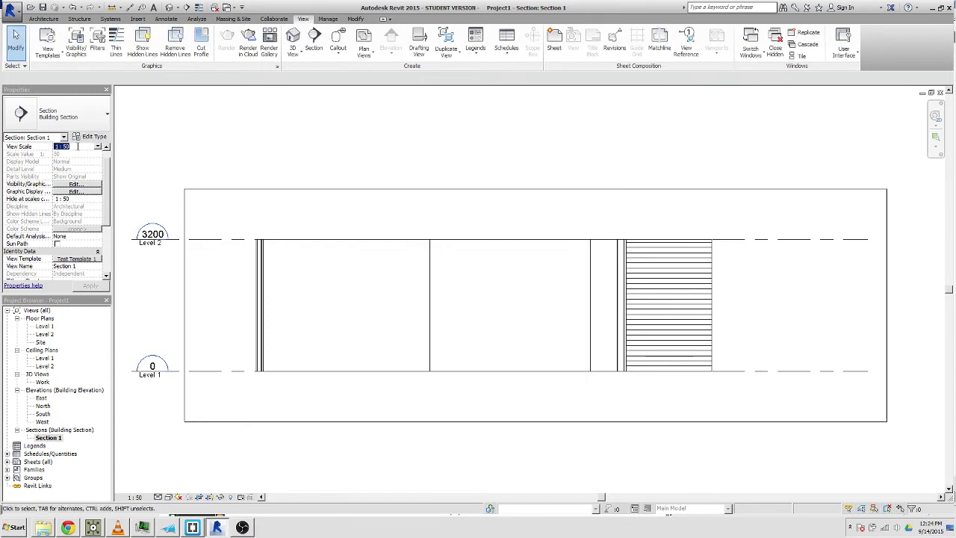
pyautogui.click(98, 147)
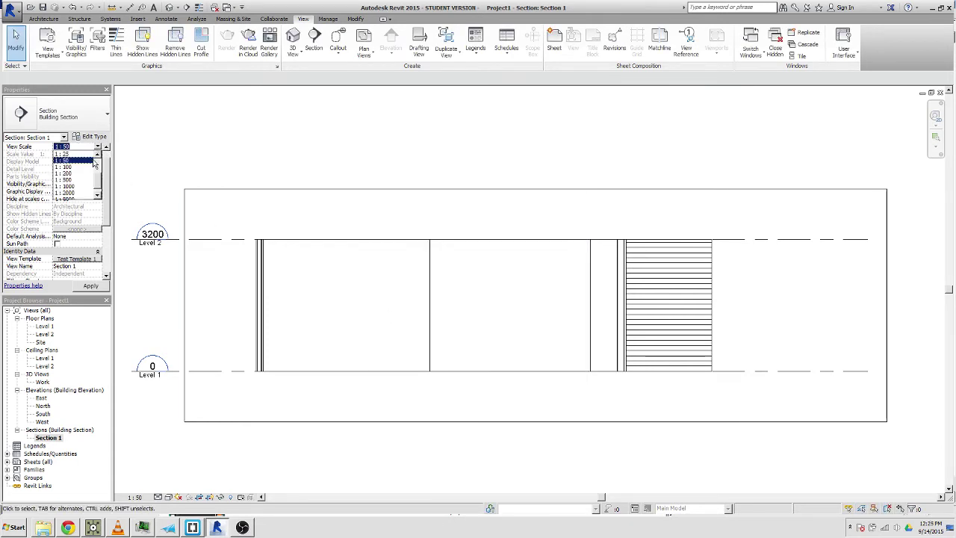
pyautogui.click(58, 154)
pyautogui.click(93, 287)
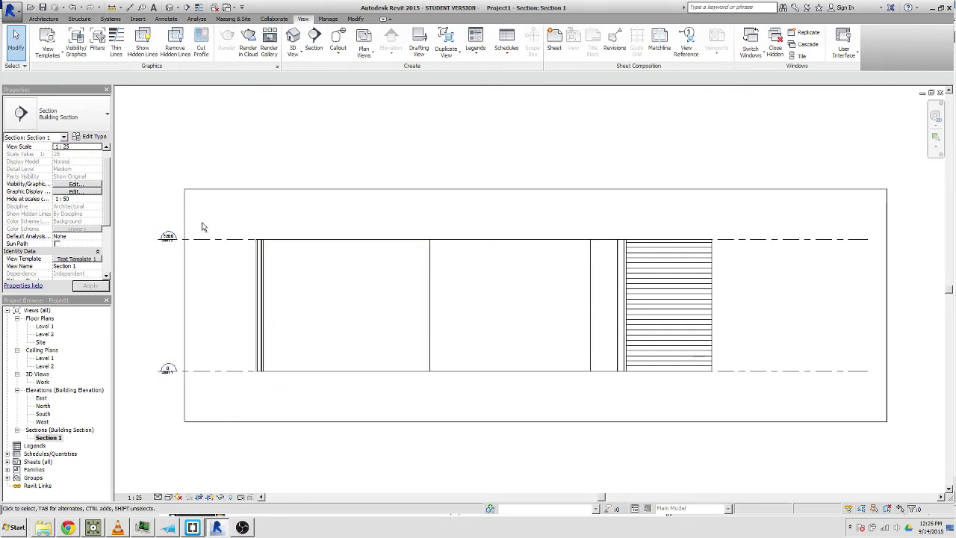
# Switch to the Level 1 floor plan and then back to Section 1.
pyautogui.doubleClick(45, 327)
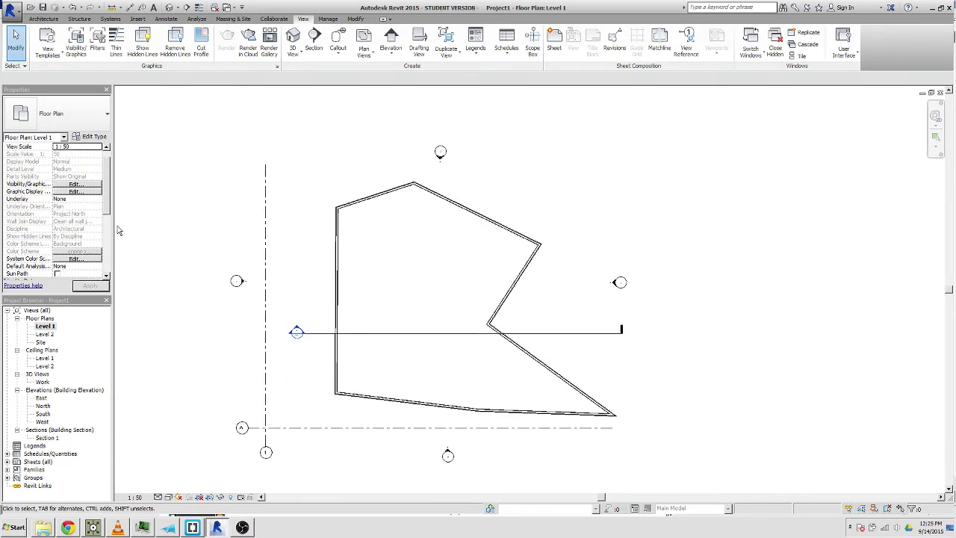
pyautogui.moveTo(107, 216); pyautogui.dragTo(110, 196)
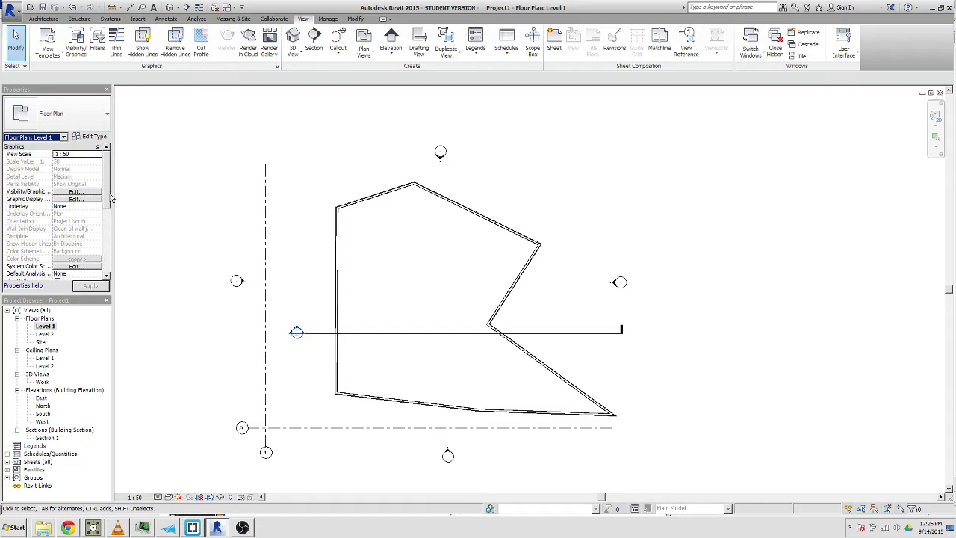
pyautogui.doubleClick(52, 439)
# Reopen Section 1's template settings, filter to <all>, and reapply Test Template 1.
pyautogui.click(88, 267)
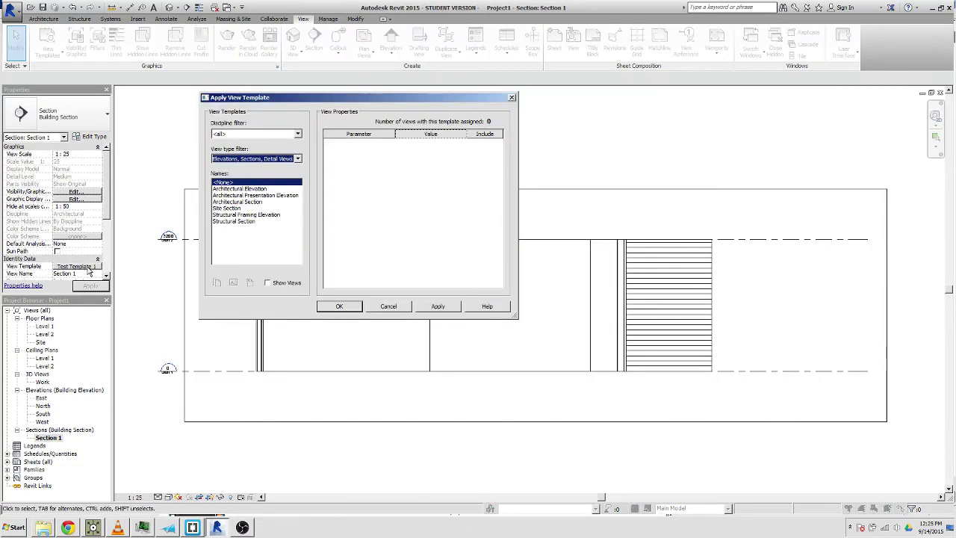
pyautogui.click(224, 160)
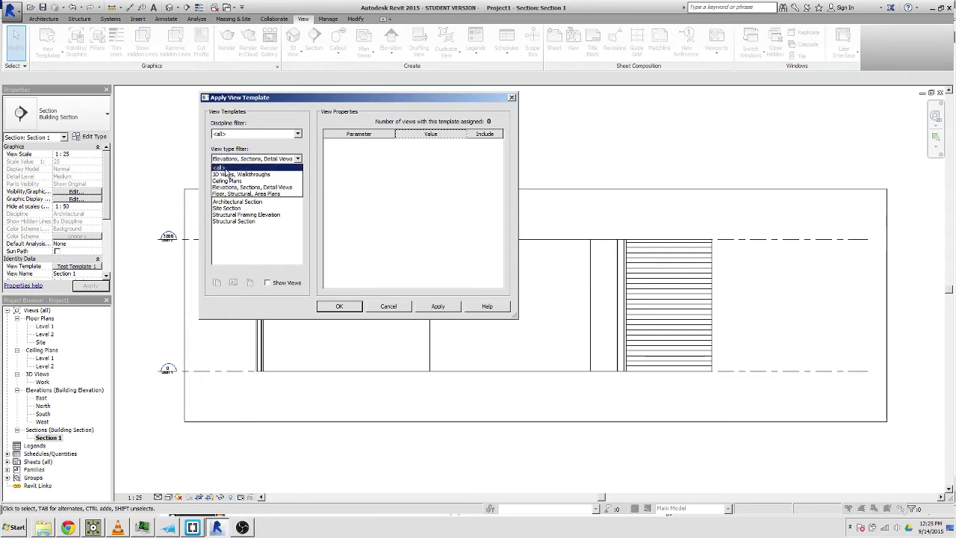
pyautogui.click(226, 171)
pyautogui.scroll(-3, 250, 261)
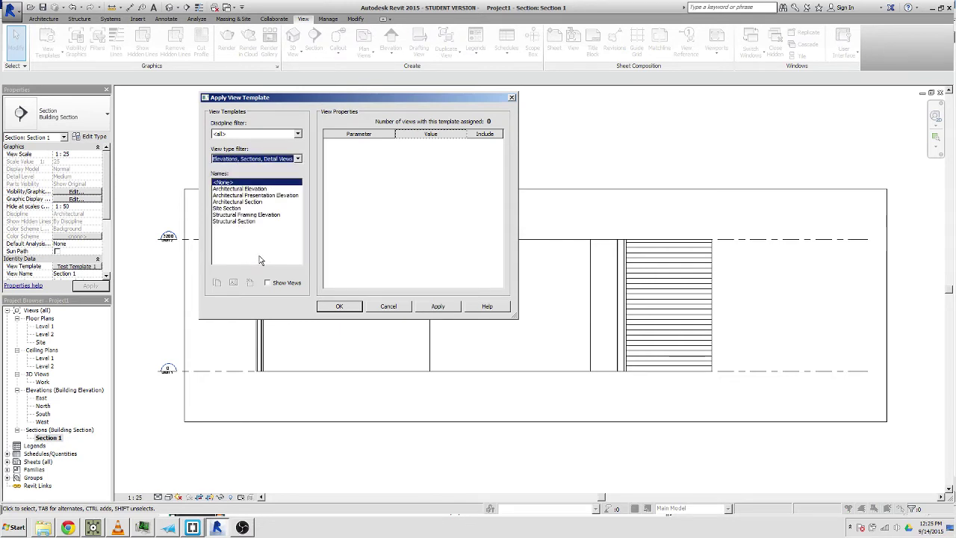
pyautogui.scroll(3, 260, 260)
pyautogui.click(304, 249)
pyautogui.click(261, 260)
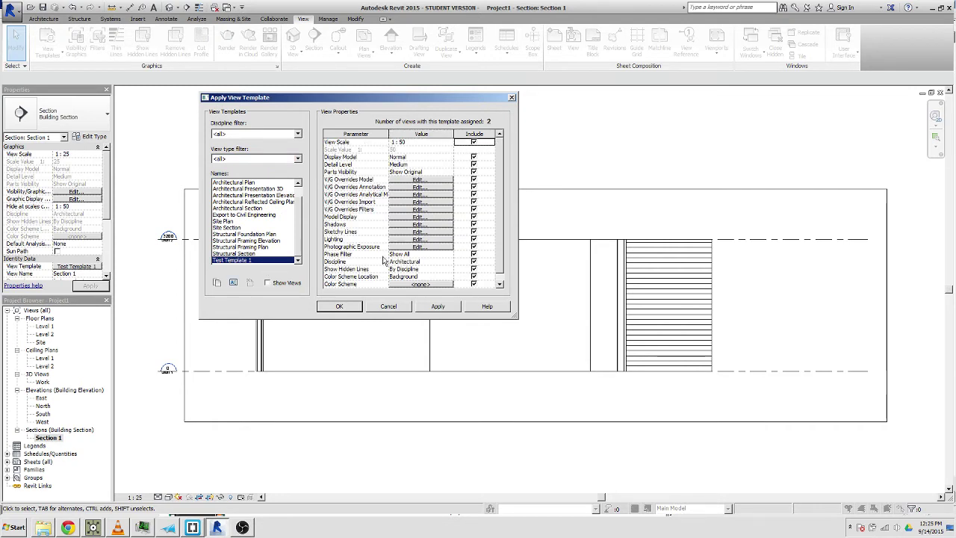
pyautogui.click(440, 307)
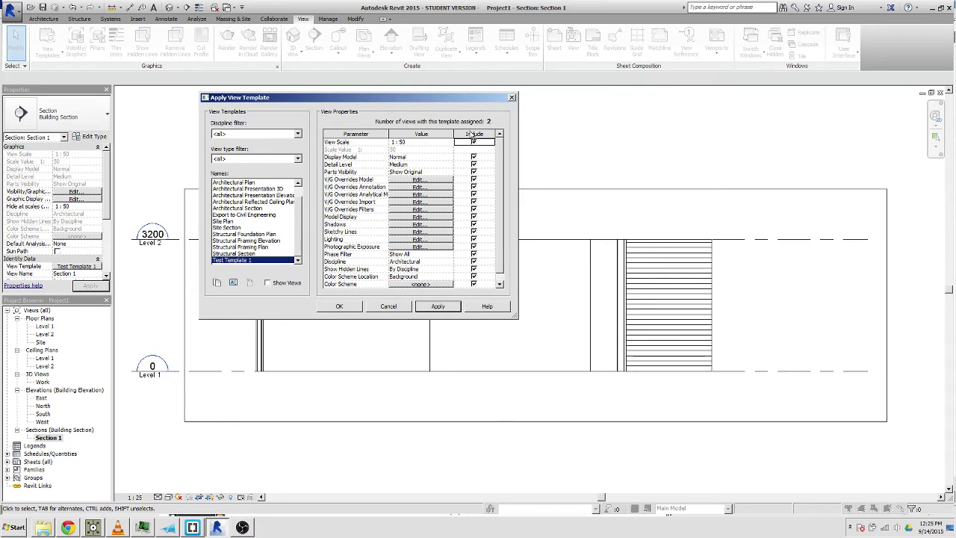
# Uncheck Include for Shadows in Test Template 1 and apply.
pyautogui.scroll(-1, 505, 224)
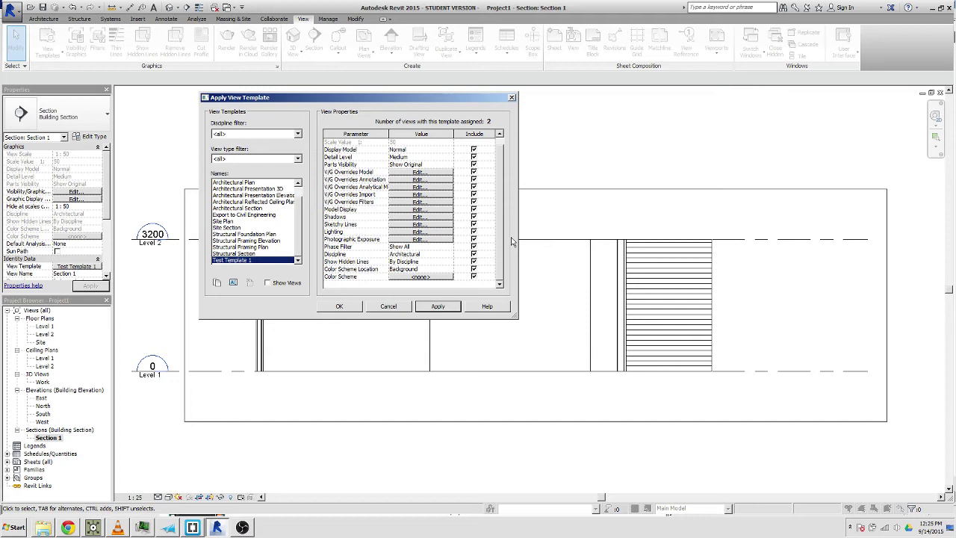
pyautogui.scroll(1, 499, 196)
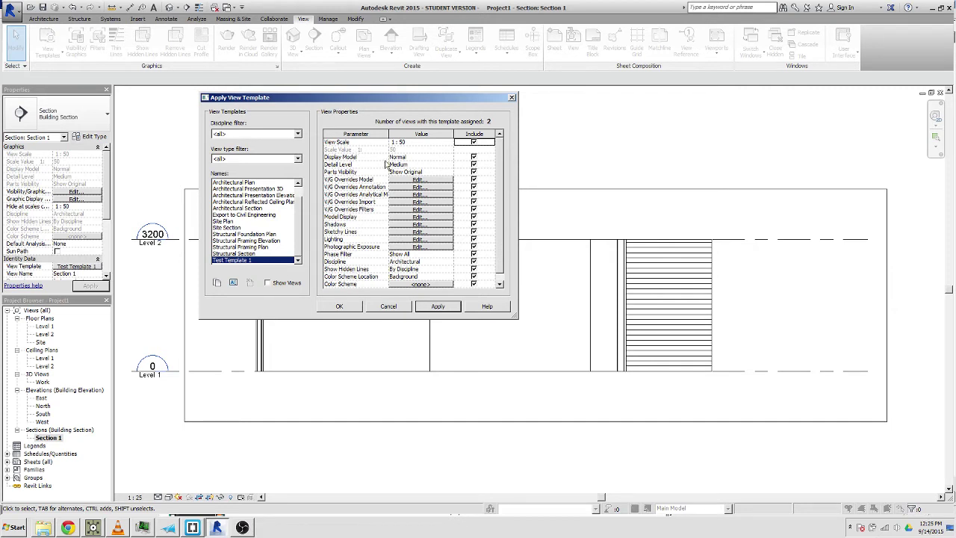
pyautogui.scroll(-1, 499, 261)
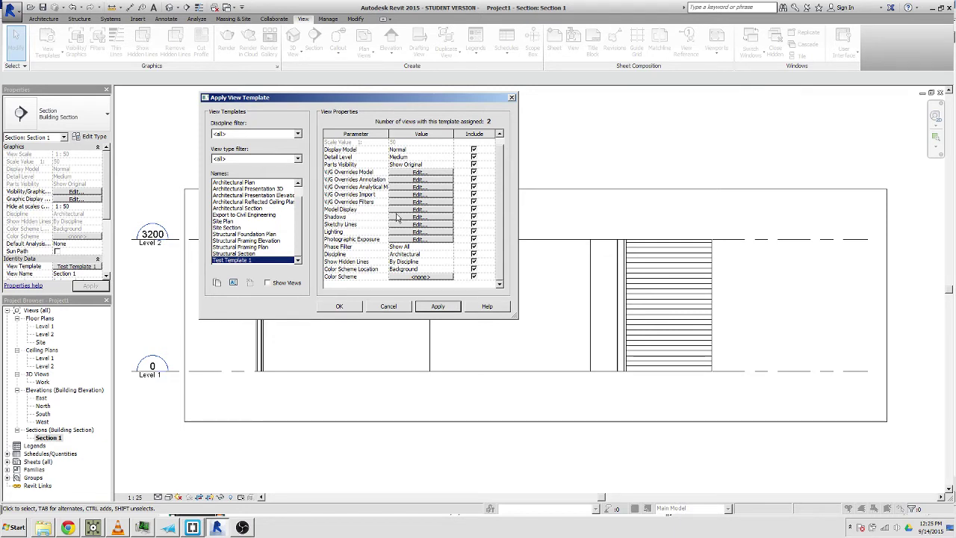
pyautogui.click(474, 217)
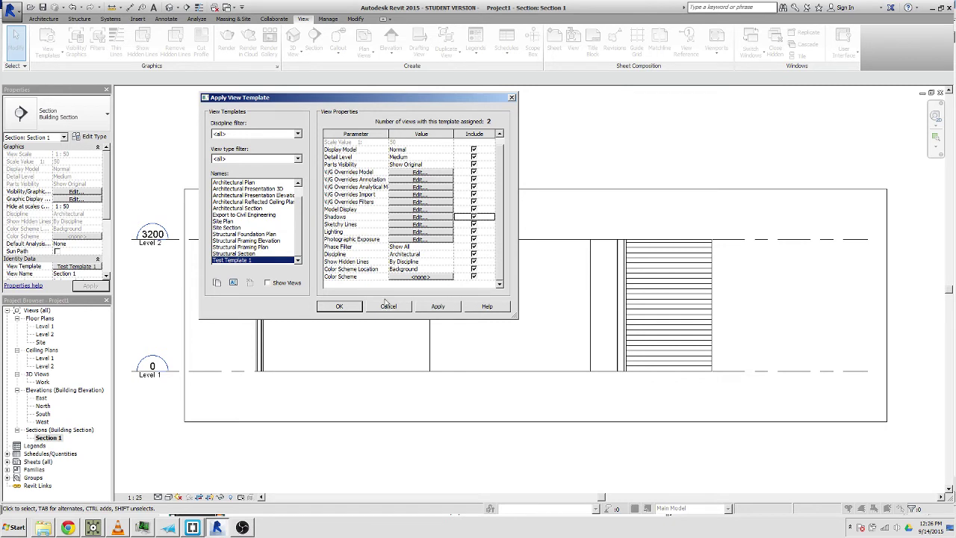
pyautogui.click(436, 308)
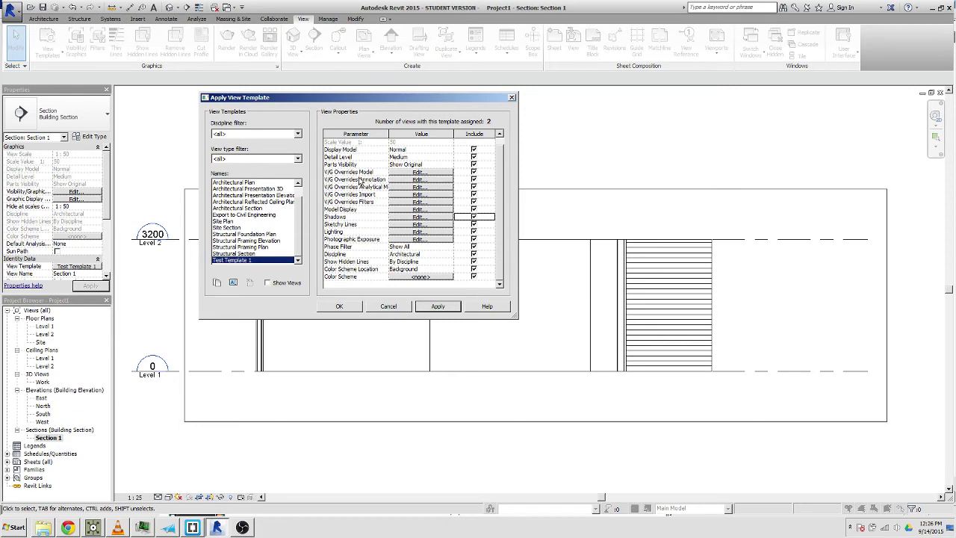
# Open Test Template 1's V/G Overrides, review Annotation, Analytical, Imported and Filters tabs, ending on Model Categories.
pyautogui.click(412, 173)
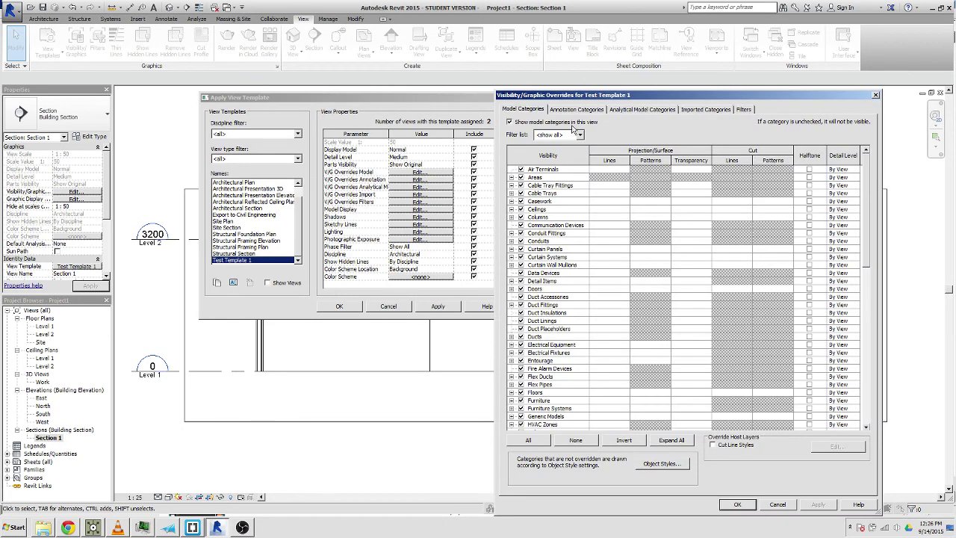
pyautogui.moveTo(583, 97); pyautogui.dragTo(350, 28)
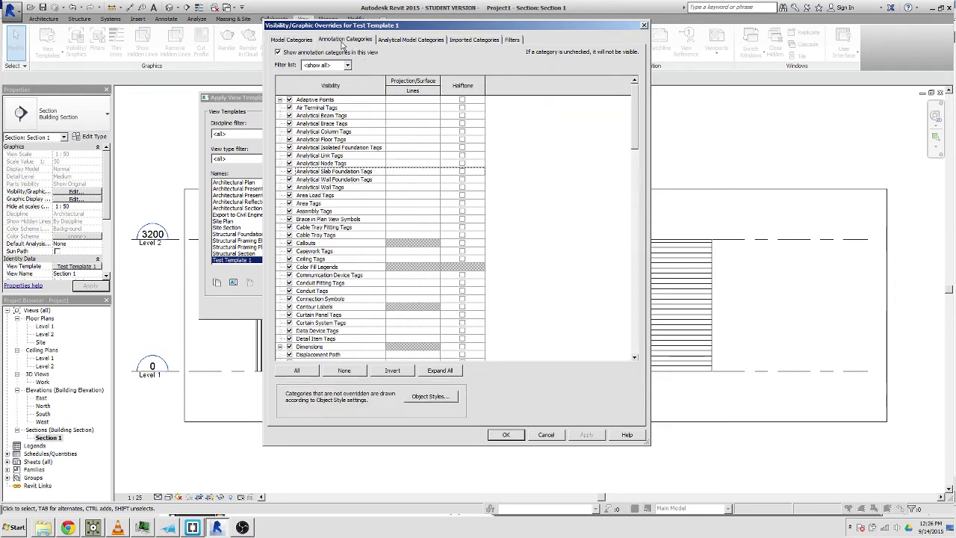
pyautogui.click(344, 40)
pyautogui.click(397, 40)
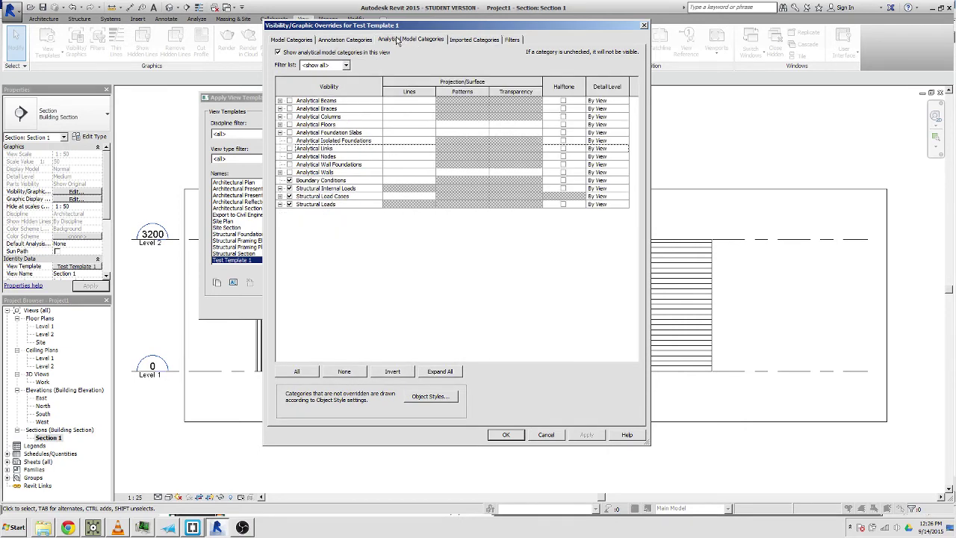
pyautogui.click(468, 41)
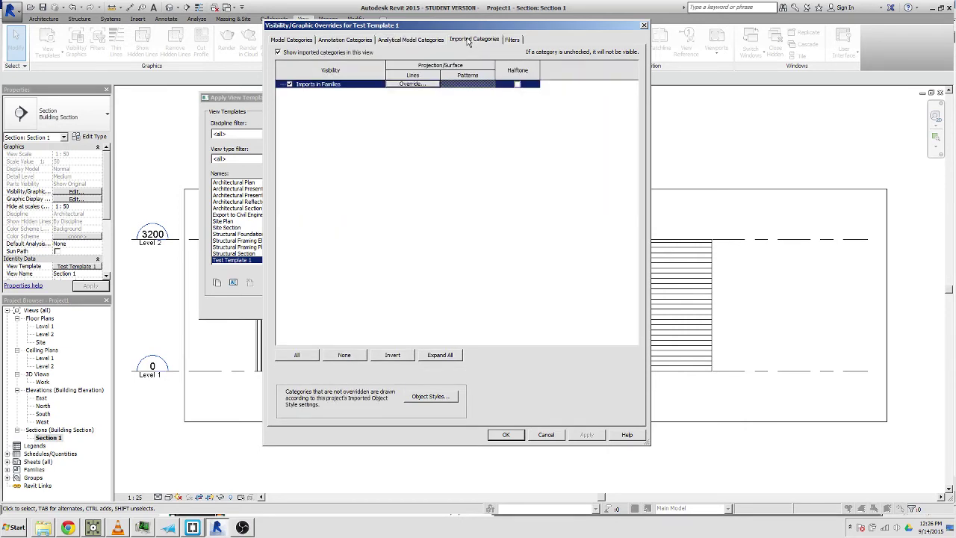
pyautogui.click(509, 41)
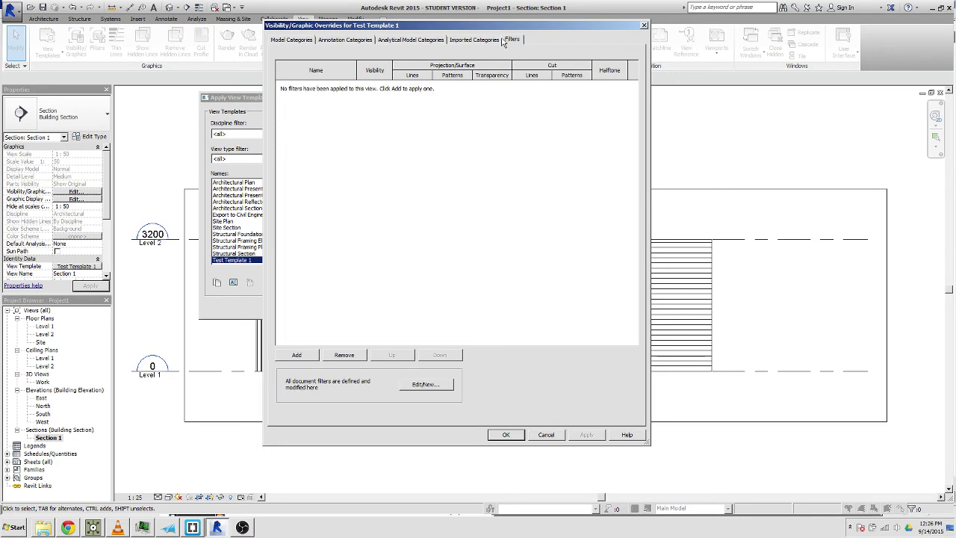
pyautogui.click(288, 39)
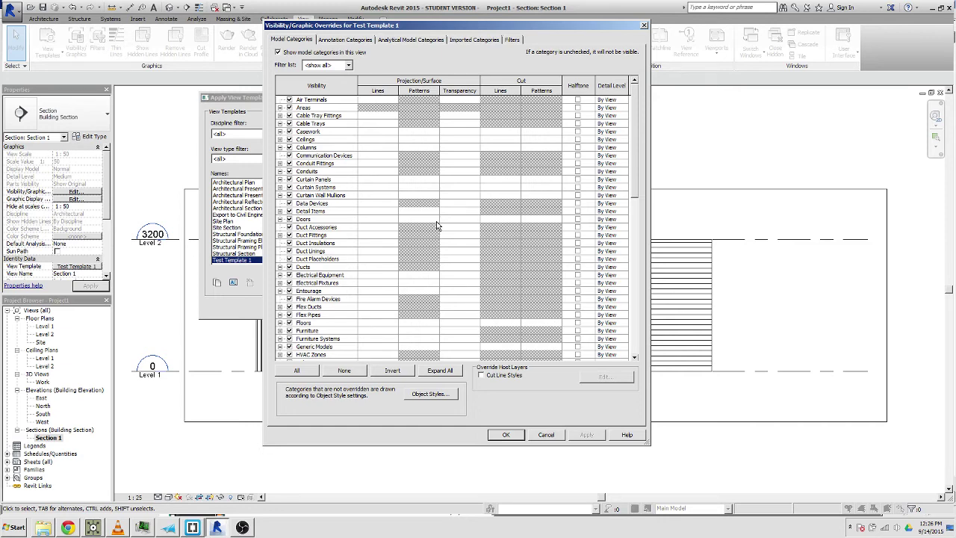
pyautogui.click(348, 41)
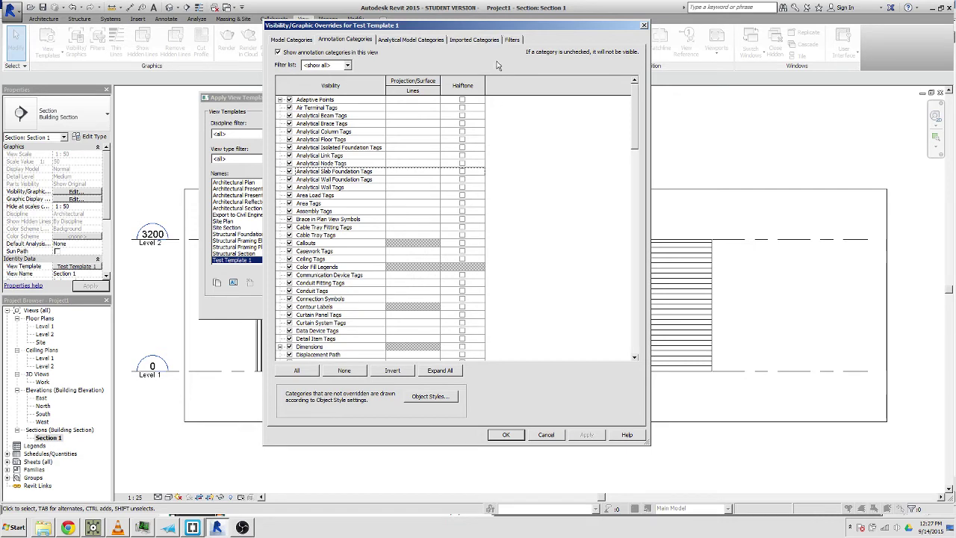
pyautogui.click(410, 39)
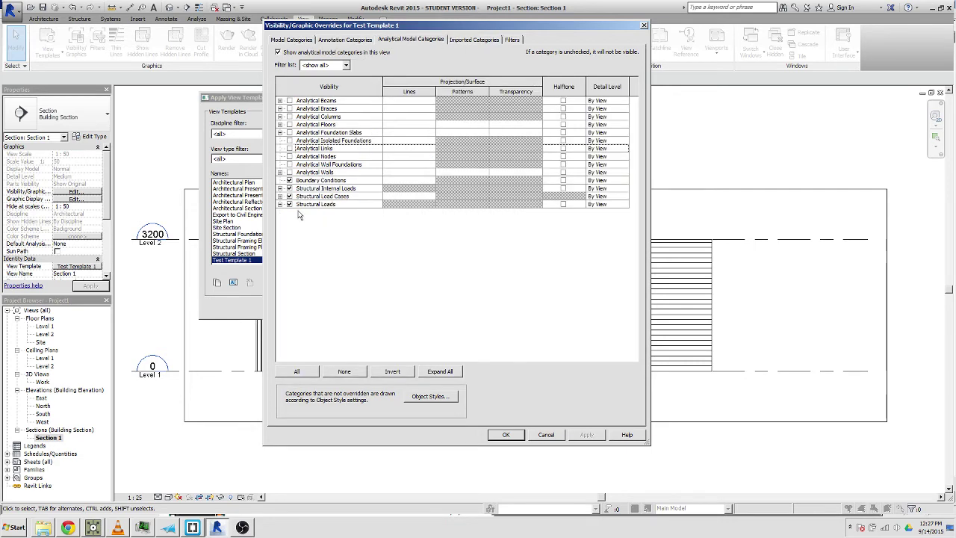
pyautogui.click(470, 40)
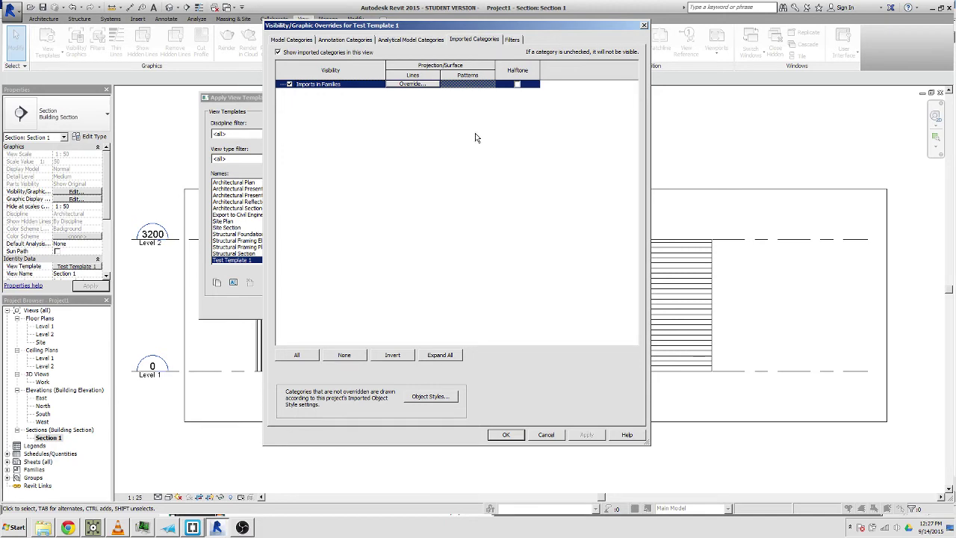
pyautogui.click(300, 41)
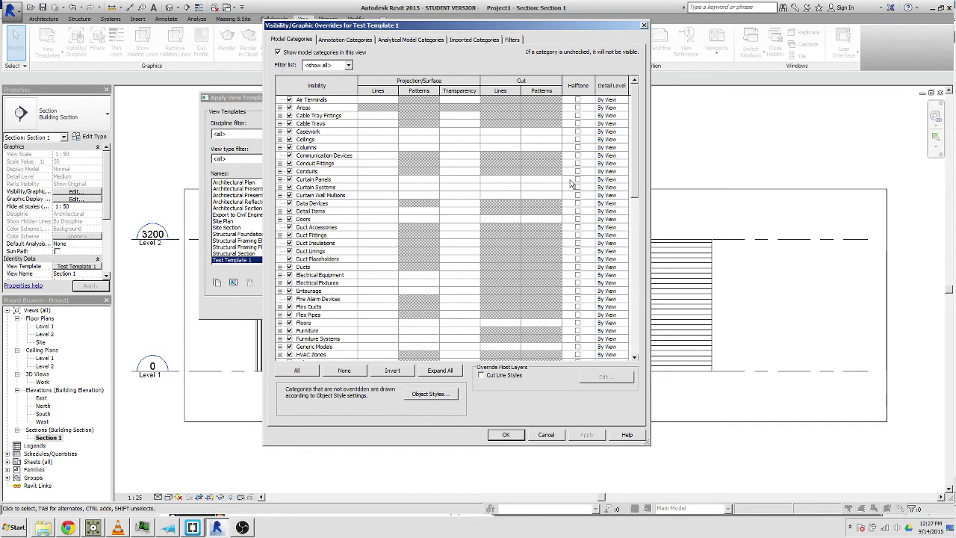
# Expand the Walls category and open its Cut Lines override settings.
pyautogui.moveTo(538, 32); pyautogui.dragTo(710, 32)
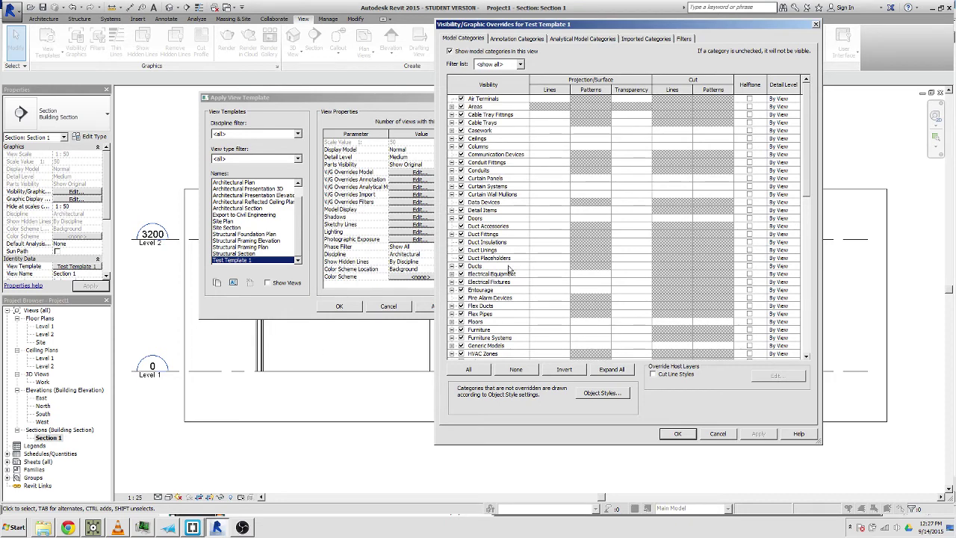
pyautogui.click(490, 282)
pyautogui.scroll(-7, 504, 284)
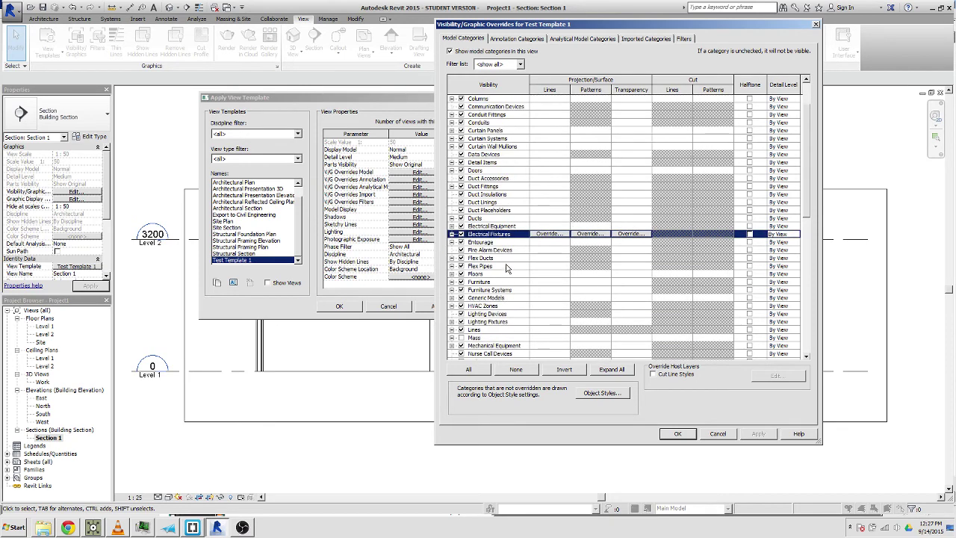
pyautogui.scroll(-8, 514, 222)
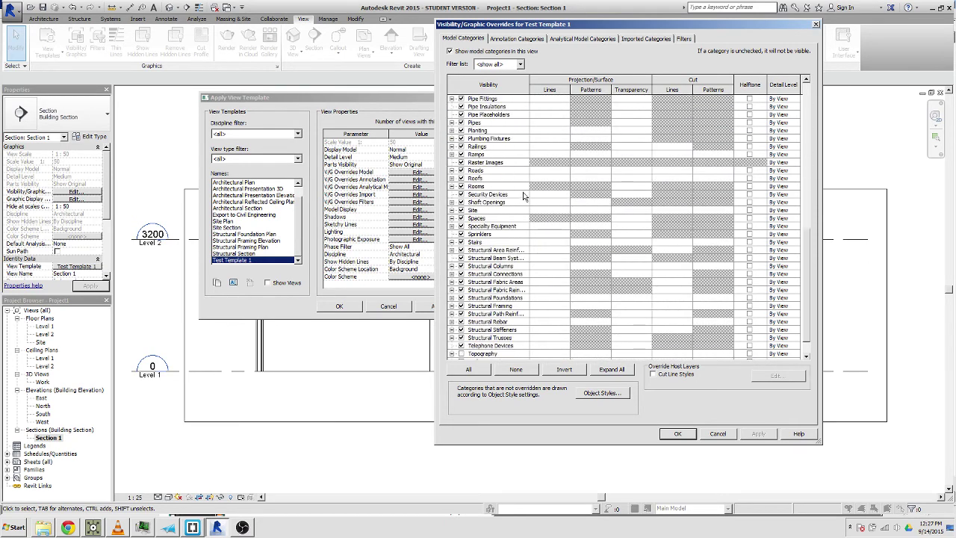
pyautogui.click(493, 338)
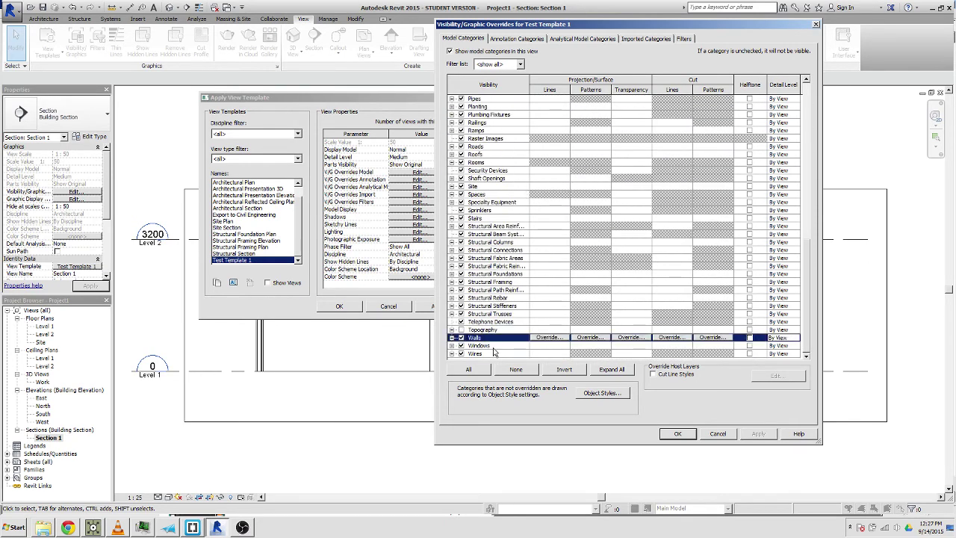
pyautogui.click(451, 338)
pyautogui.scroll(-2, 505, 329)
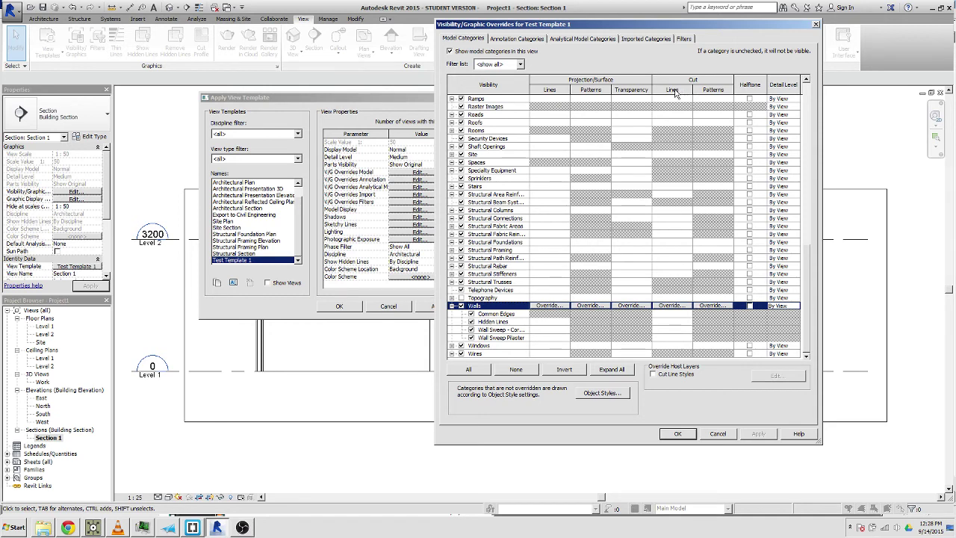
pyautogui.click(674, 306)
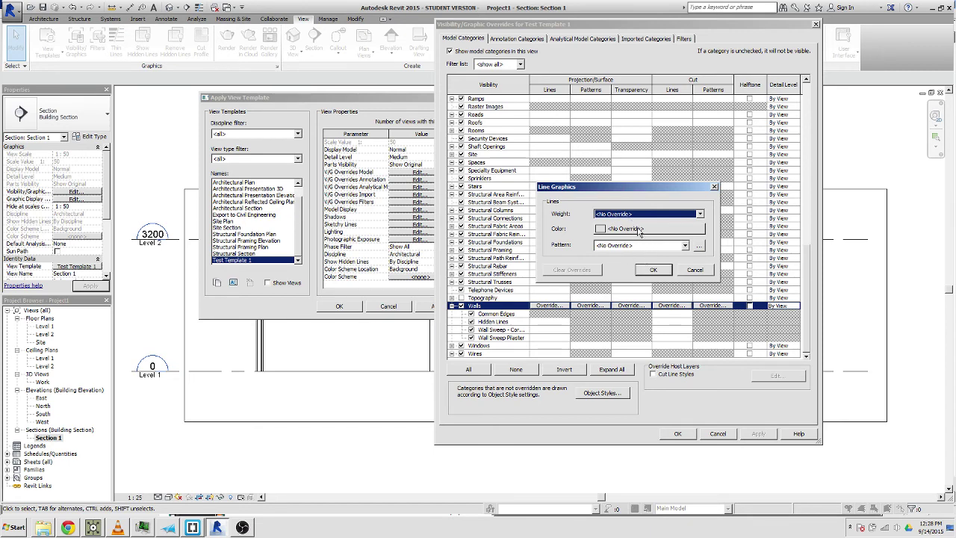
# Override the Walls cut line weight to 16 and apply it to the section view.
pyautogui.click(620, 214)
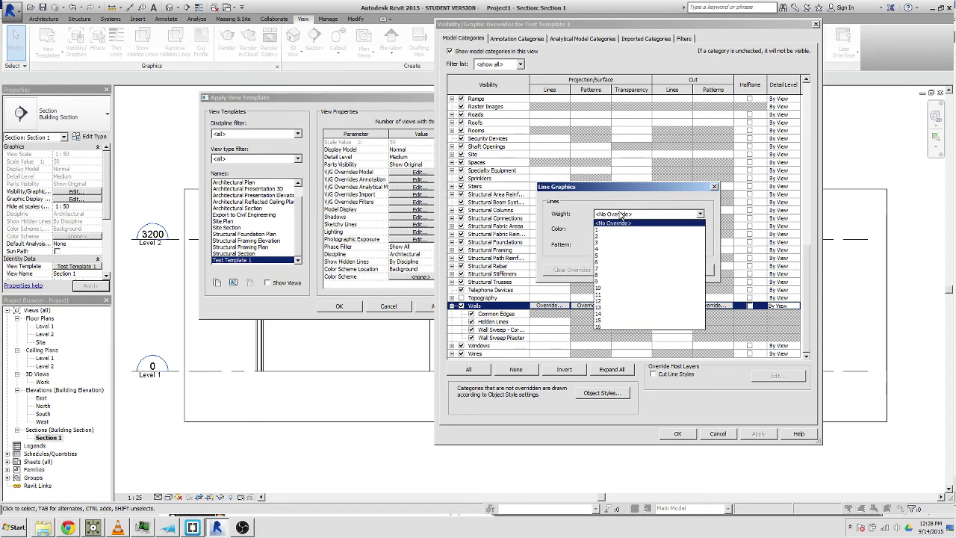
pyautogui.click(641, 327)
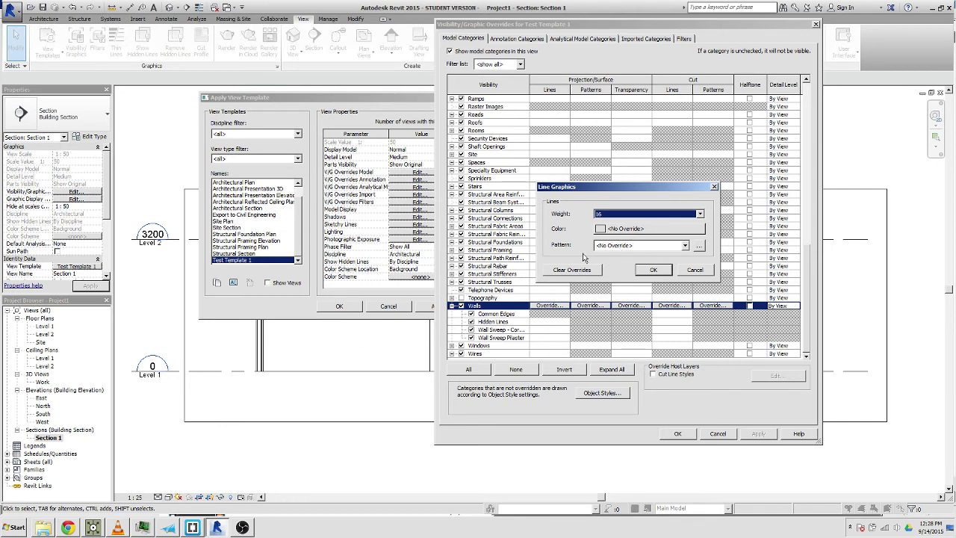
pyautogui.click(653, 270)
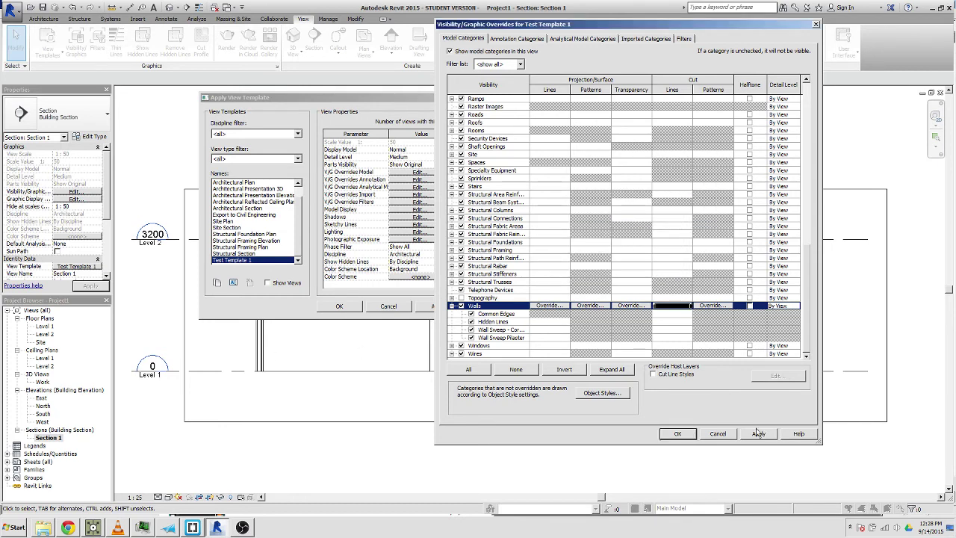
pyautogui.click(758, 433)
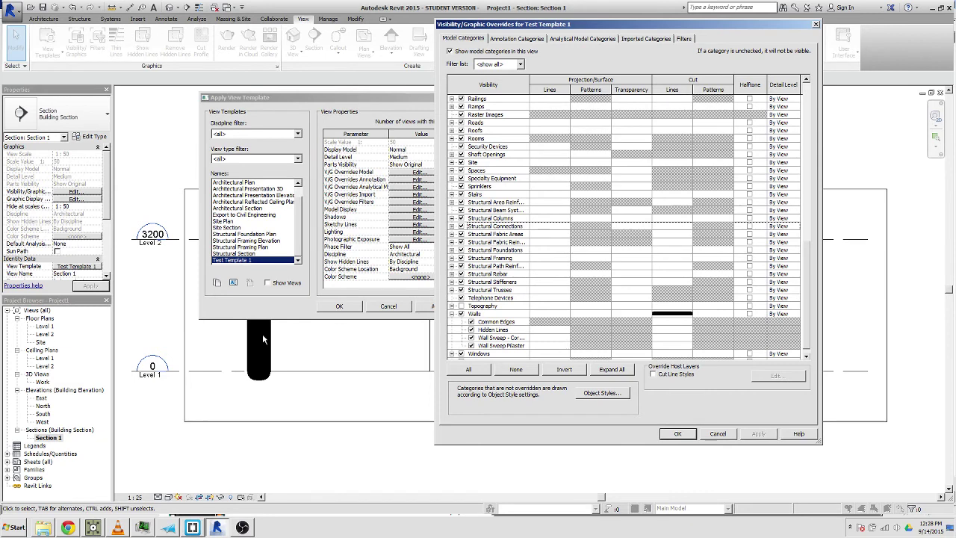
# Change the Walls cut line weight override to 7 and apply it.
pyautogui.click(657, 314)
pyautogui.click(675, 313)
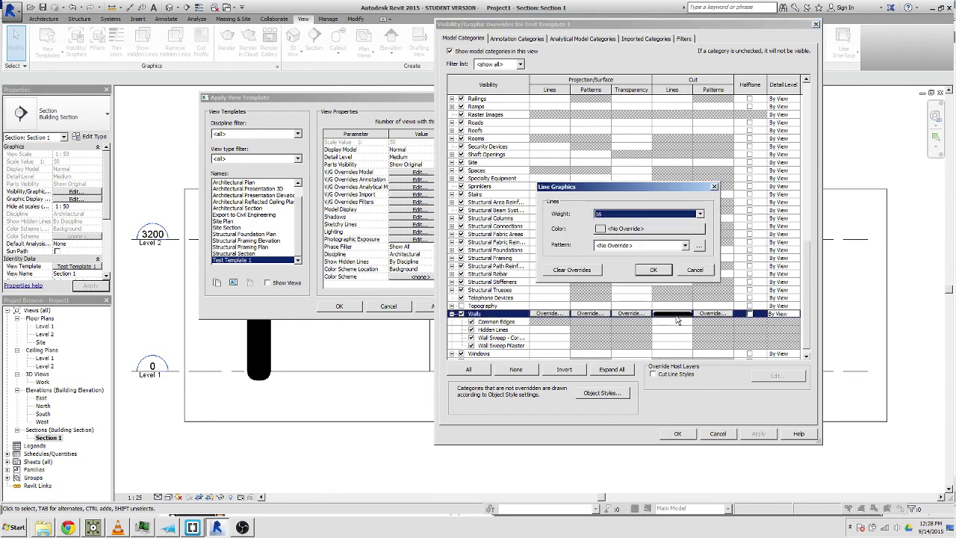
pyautogui.click(665, 215)
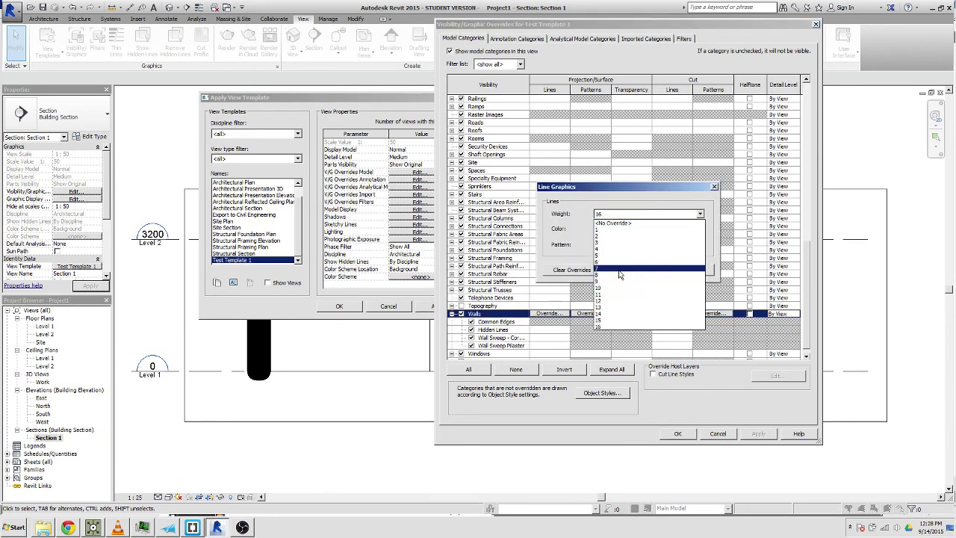
pyautogui.click(619, 269)
pyautogui.click(658, 270)
pyautogui.click(758, 434)
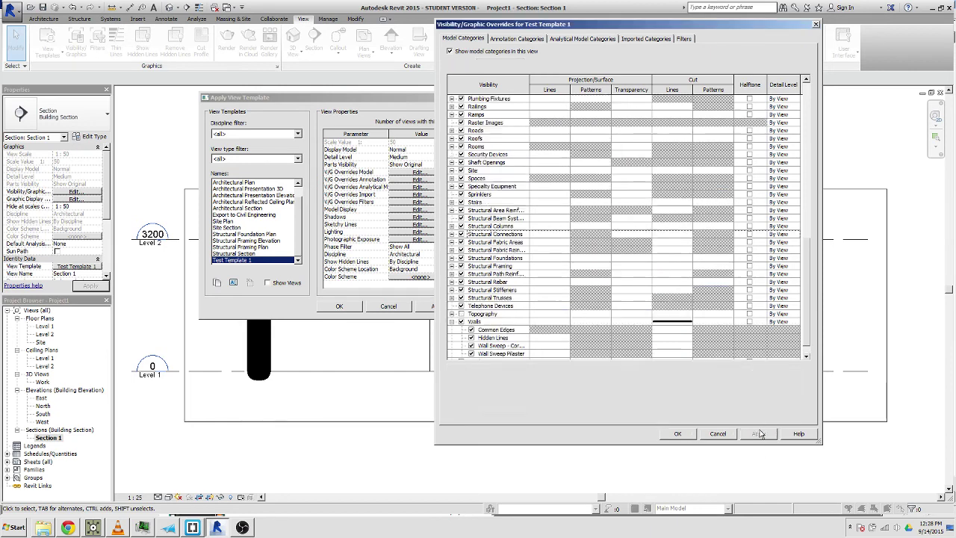
# Revise the Walls cut line override again with a heavier line weight.
pyautogui.click(687, 322)
pyautogui.click(672, 321)
pyautogui.click(632, 217)
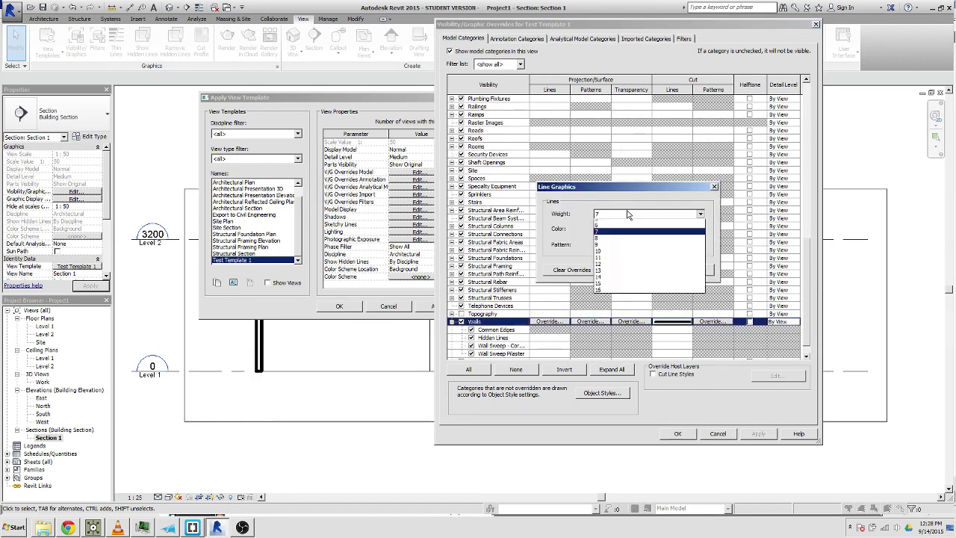
pyautogui.click(621, 254)
pyautogui.click(655, 271)
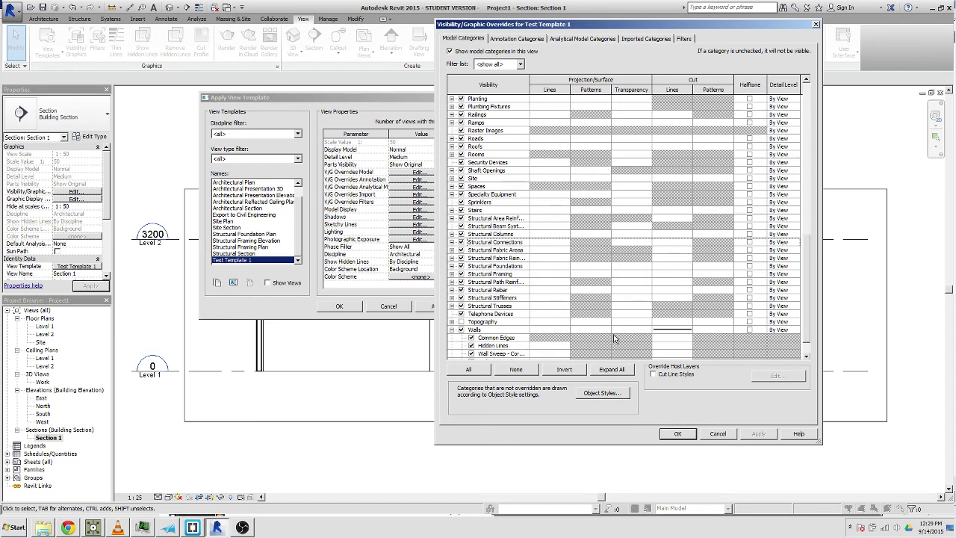
pyautogui.click(718, 330)
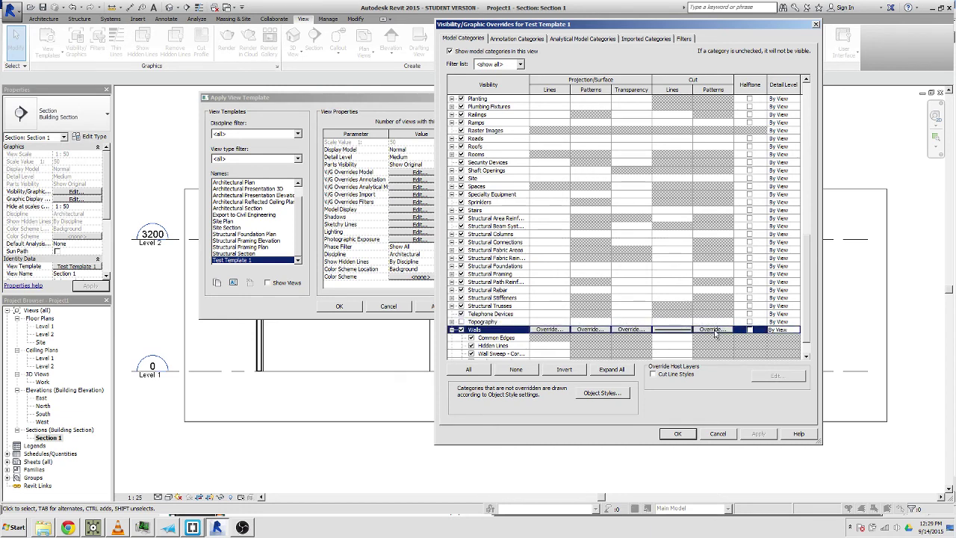
# Set the Walls cut pattern override to Solid fill and apply it.
pyautogui.click(711, 330)
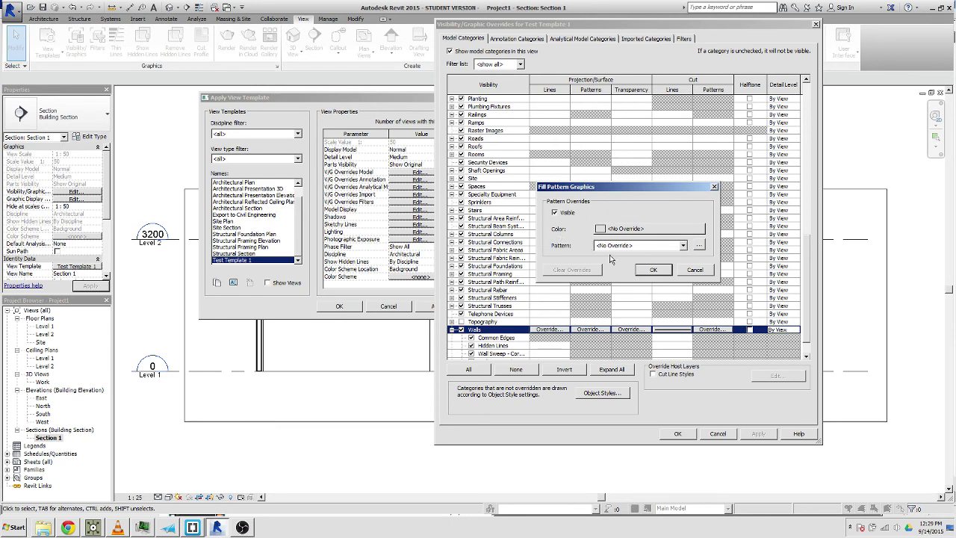
pyautogui.click(684, 247)
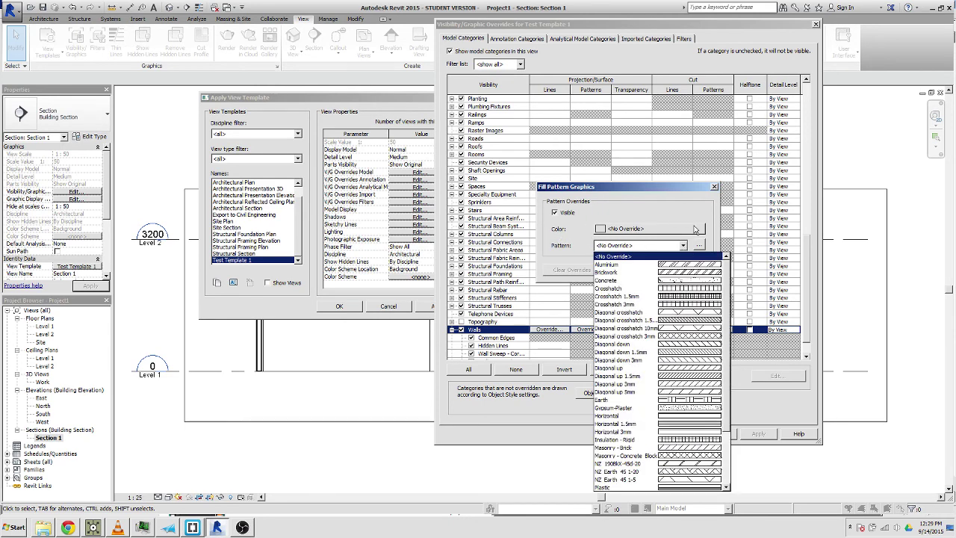
pyautogui.scroll(-3, 676, 336)
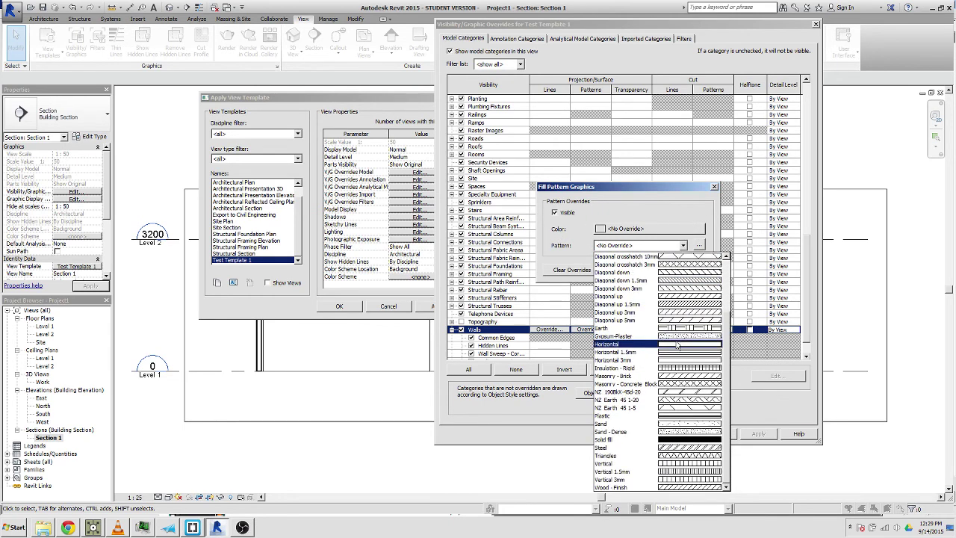
pyautogui.click(671, 440)
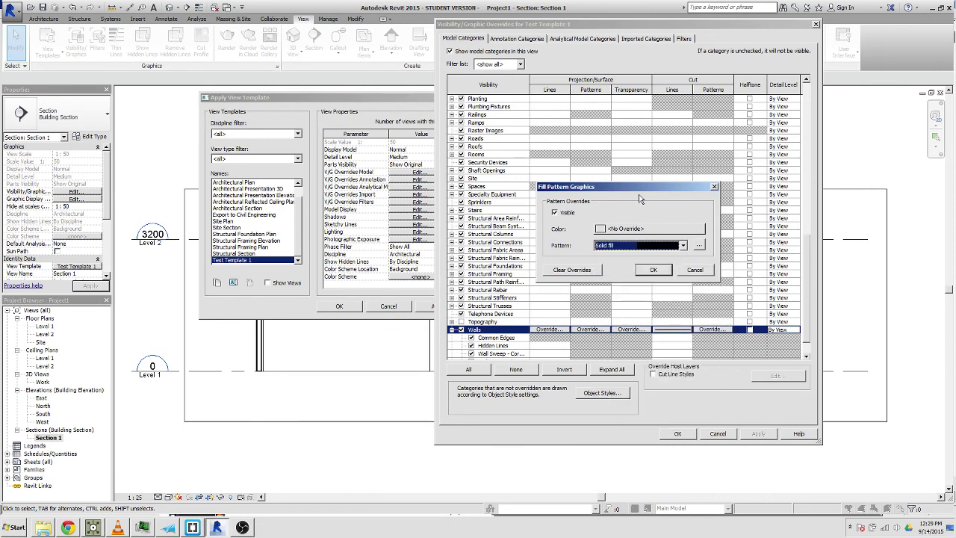
pyautogui.click(642, 229)
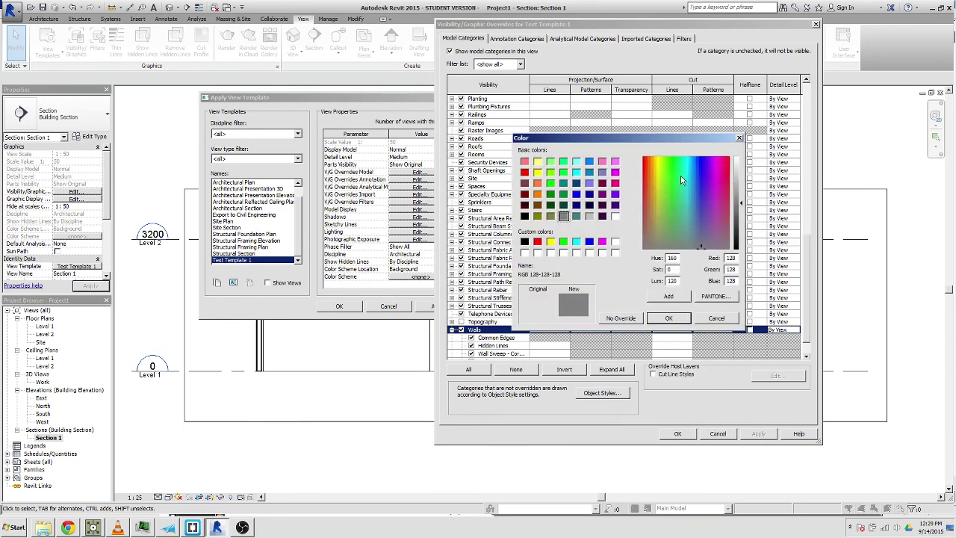
pyautogui.click(684, 319)
pyautogui.click(665, 263)
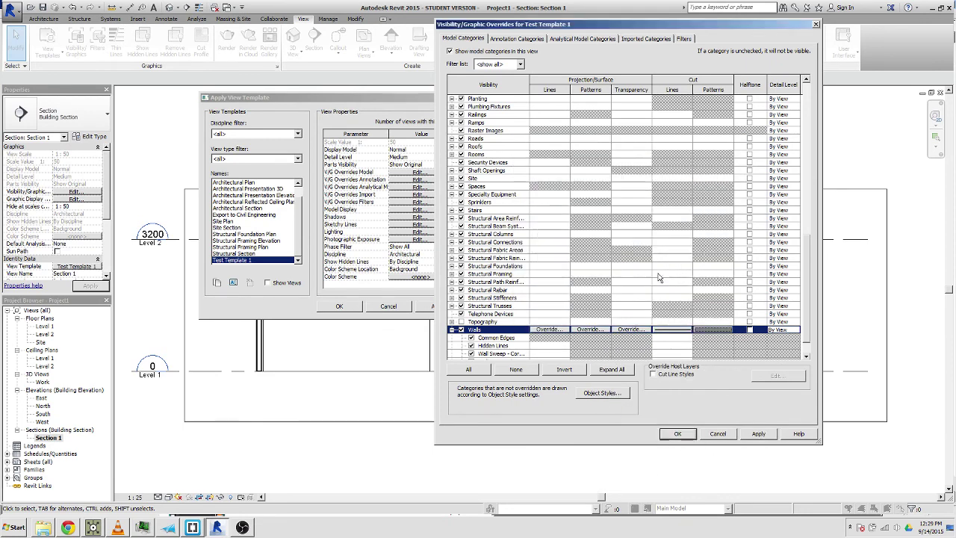
pyautogui.click(759, 434)
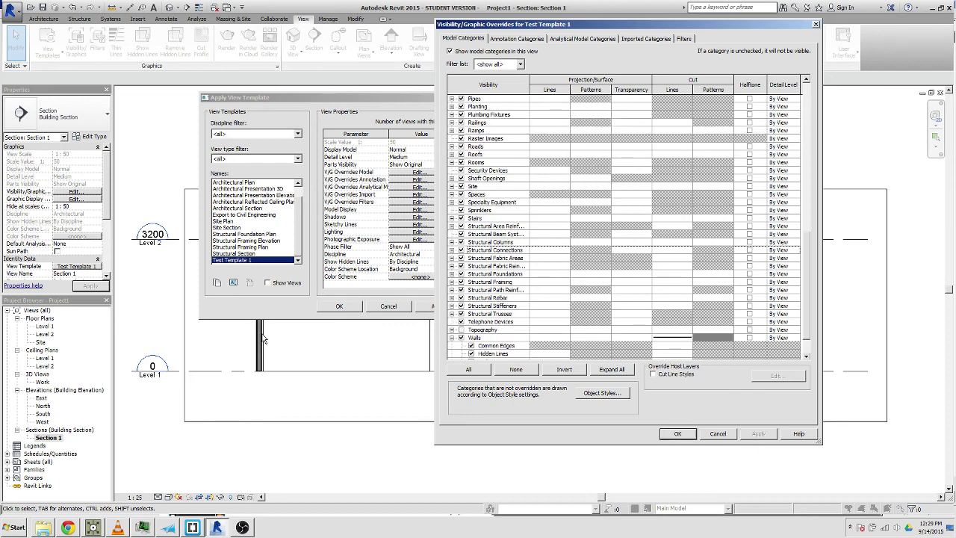
# Change the Walls solid cut fill colour to black and apply it.
pyautogui.click(715, 337)
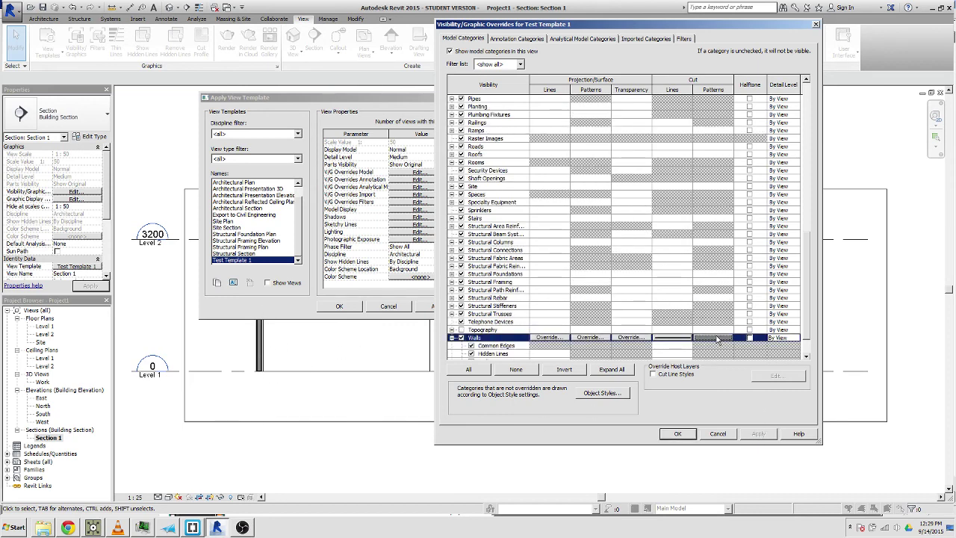
pyautogui.click(716, 339)
pyautogui.click(608, 227)
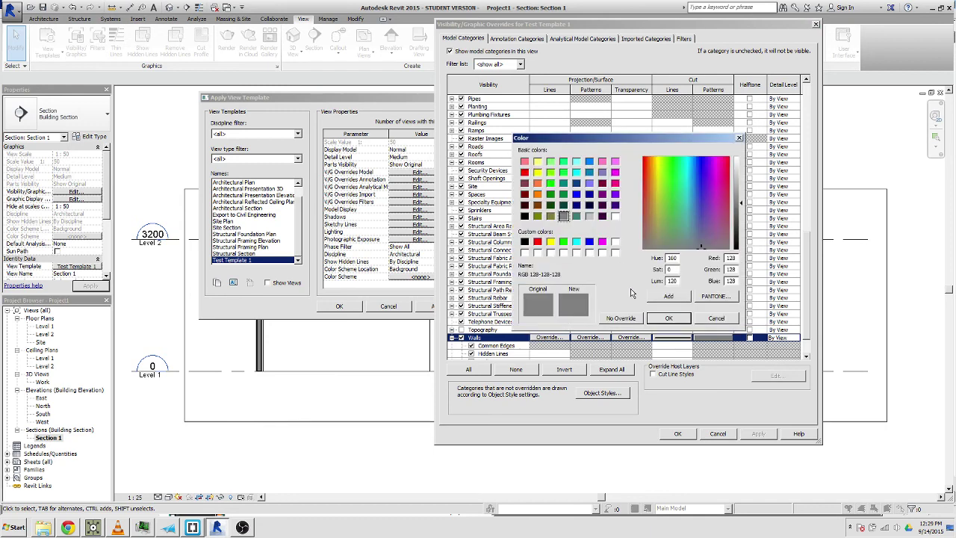
pyautogui.click(525, 241)
pyautogui.click(669, 317)
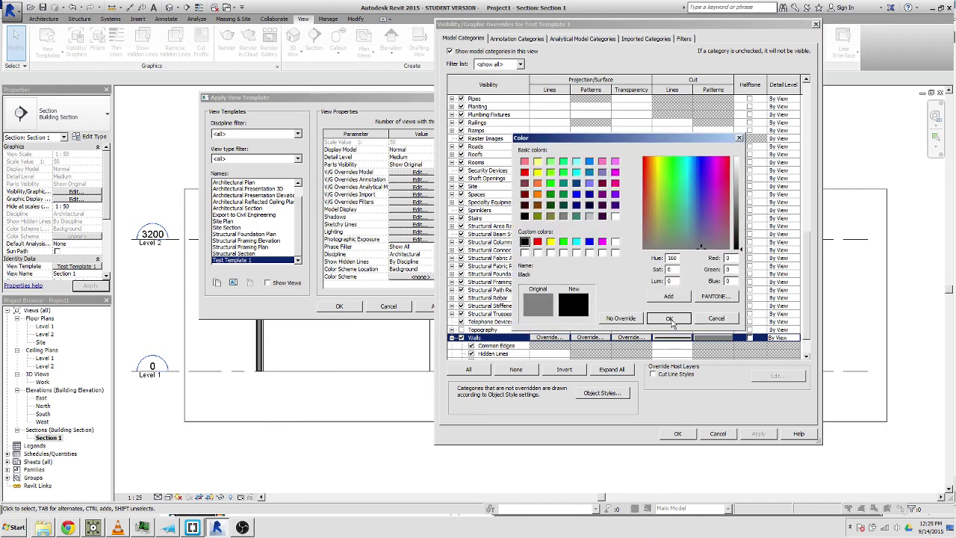
pyautogui.click(658, 278)
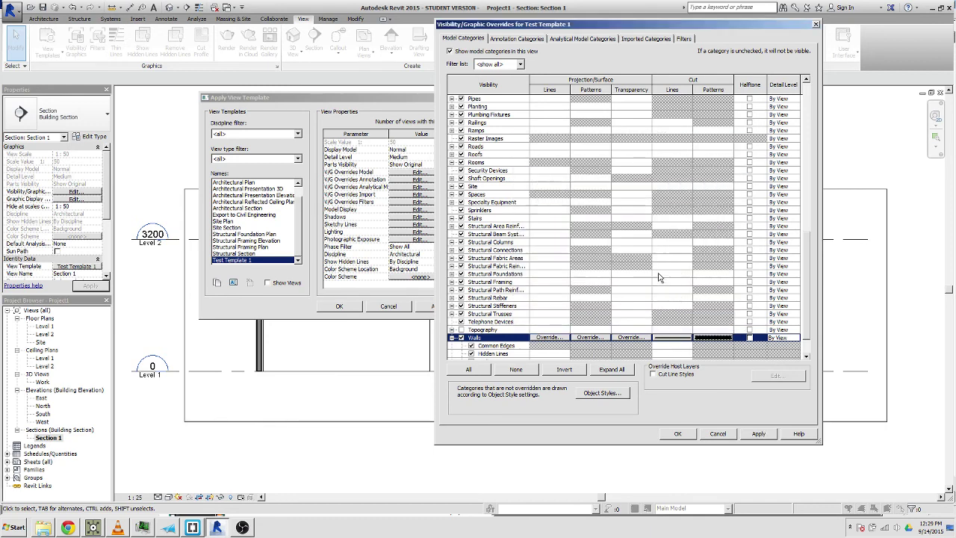
pyautogui.click(758, 434)
# Accept the overrides and apply Test Template 1 to the section view.
pyautogui.click(694, 437)
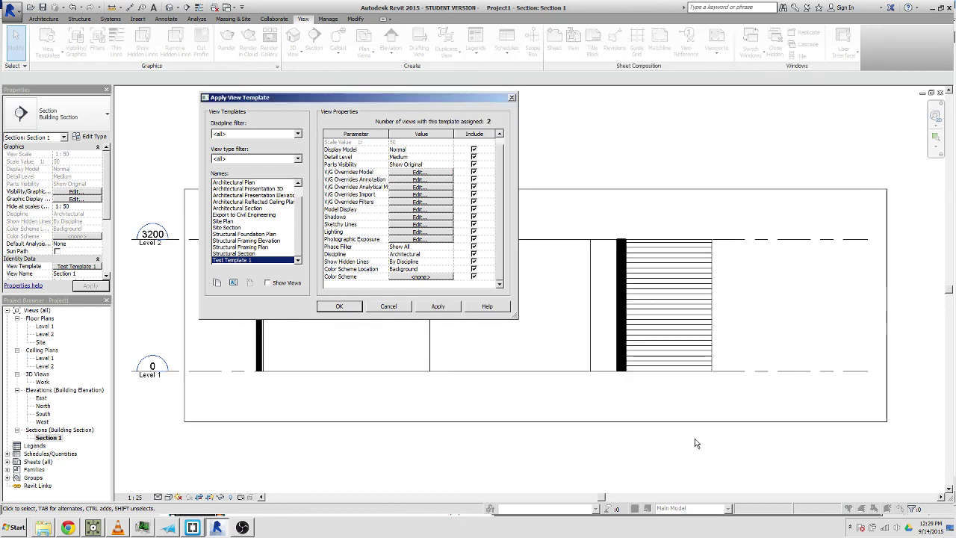
pyautogui.click(437, 307)
pyautogui.click(340, 306)
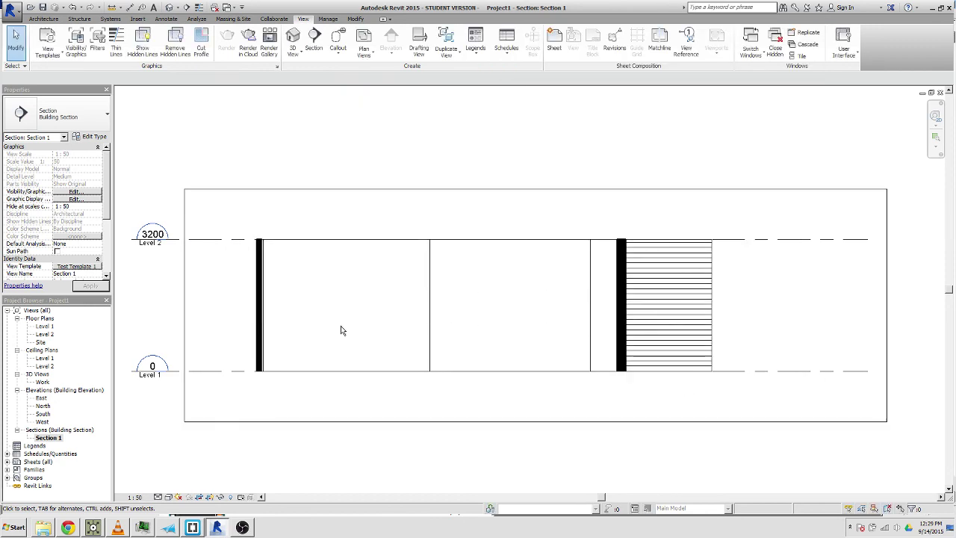
# Open the Level 1 floor plan to check the heavy black walls.
pyautogui.scroll(2, 560, 310)
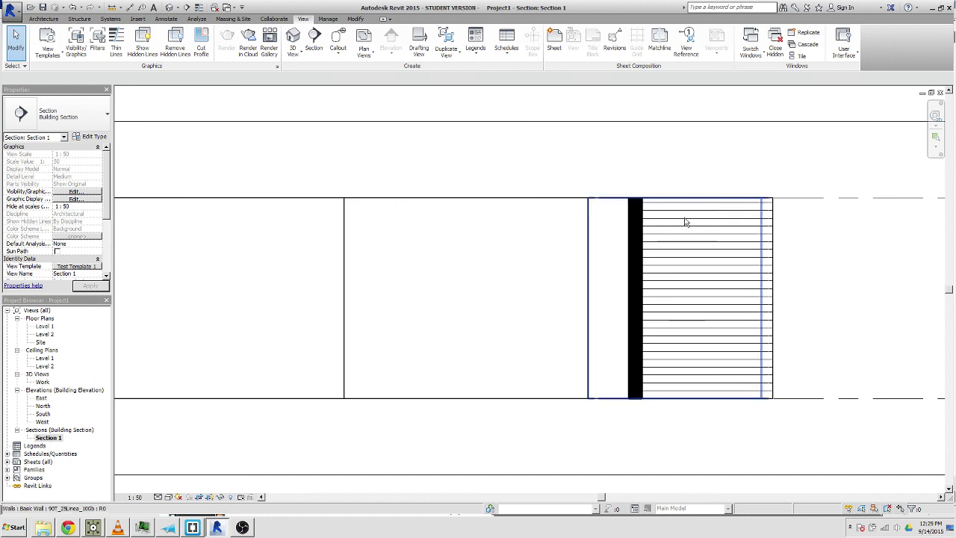
pyautogui.scroll(-2, 838, 248)
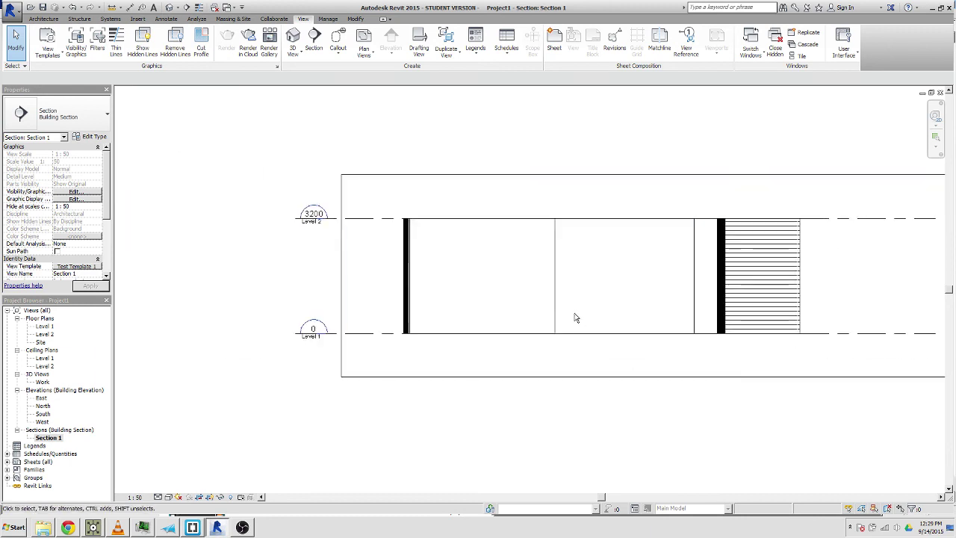
pyautogui.doubleClick(44, 328)
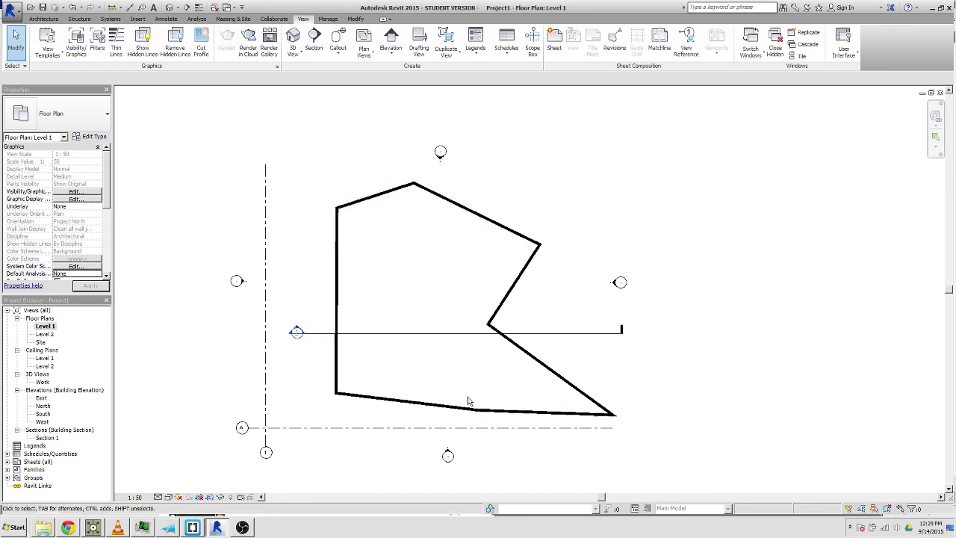
pyautogui.scroll(4, 321, 396)
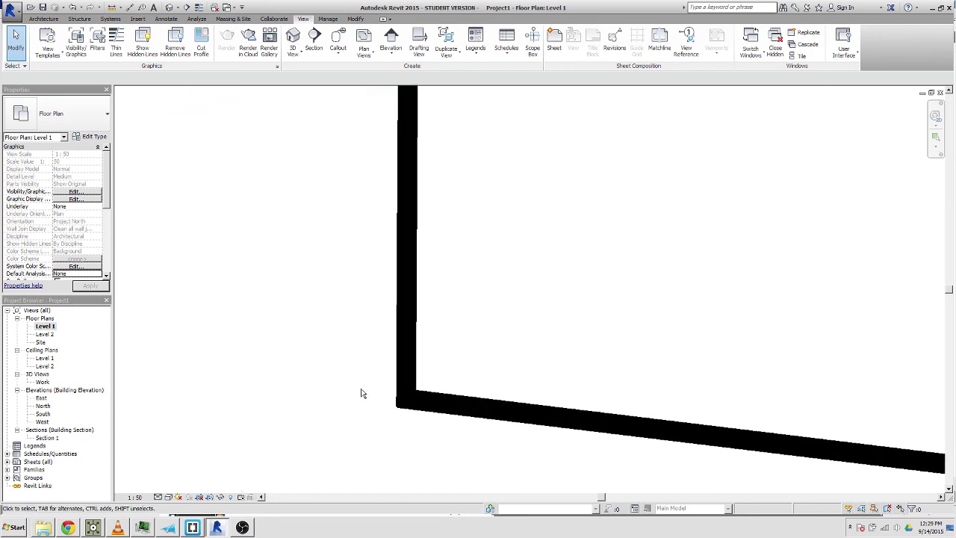
pyautogui.scroll(-5, 360, 388)
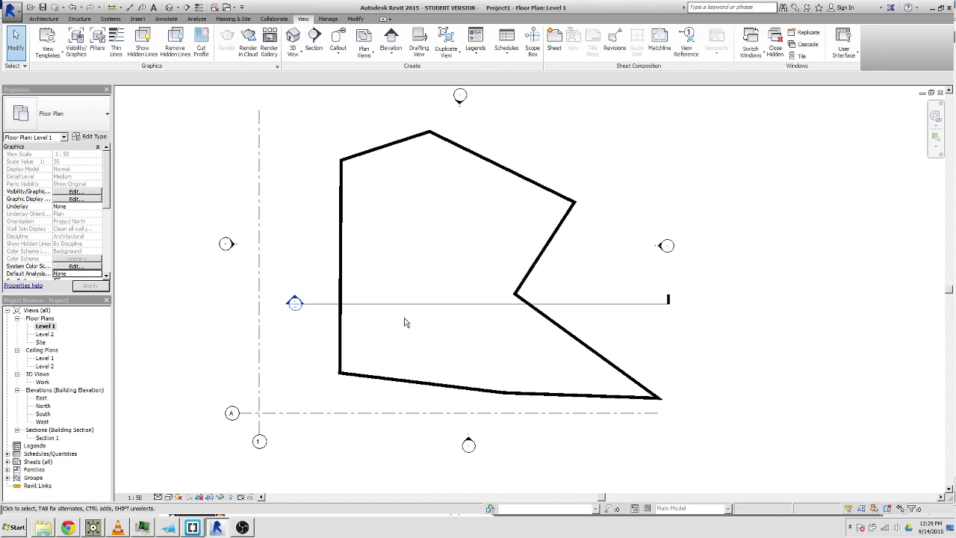
pyautogui.scroll(4, 359, 373)
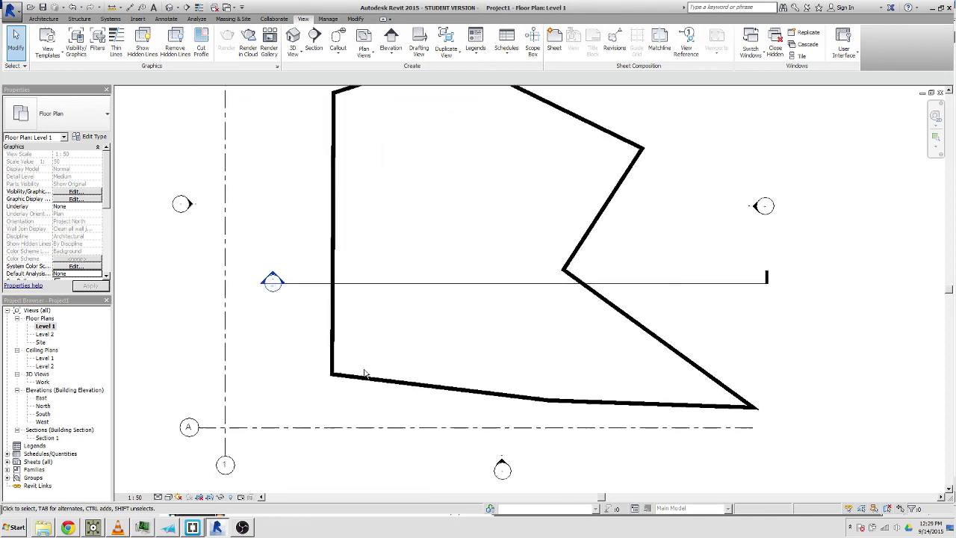
# Return to the Section 1 view showing the black-filled wall cuts.
pyautogui.doubleClick(45, 438)
pyautogui.scroll(-2, 235, 336)
pyautogui.scroll(4, 456, 307)
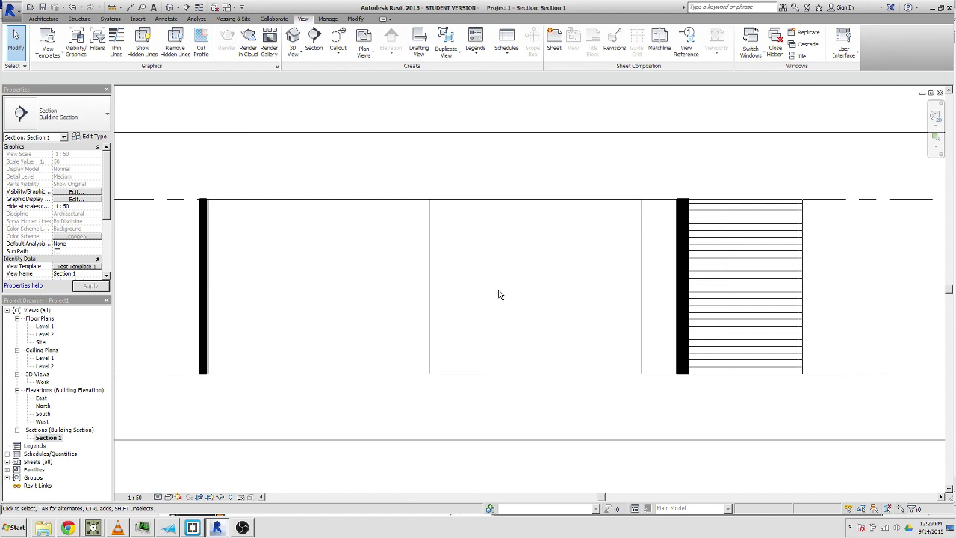
pyautogui.scroll(-1, 516, 272)
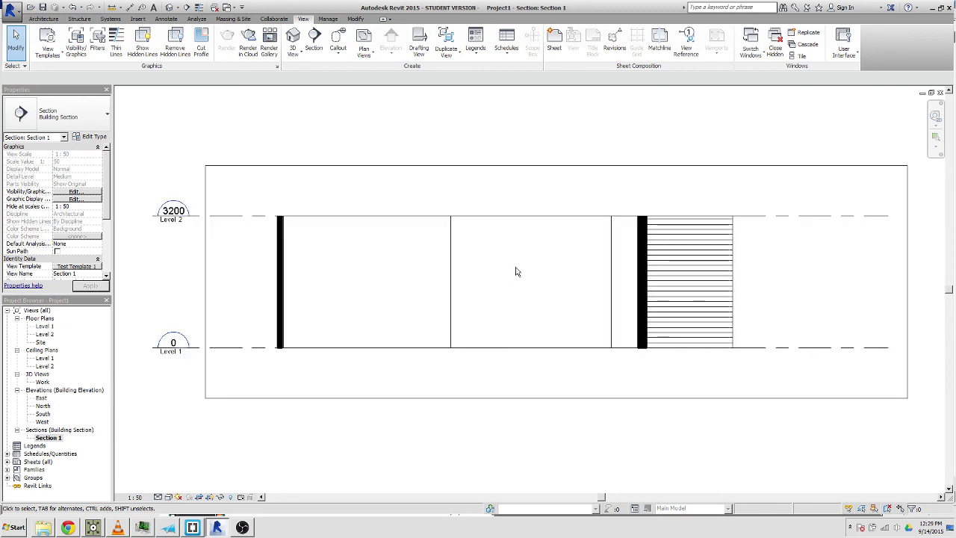